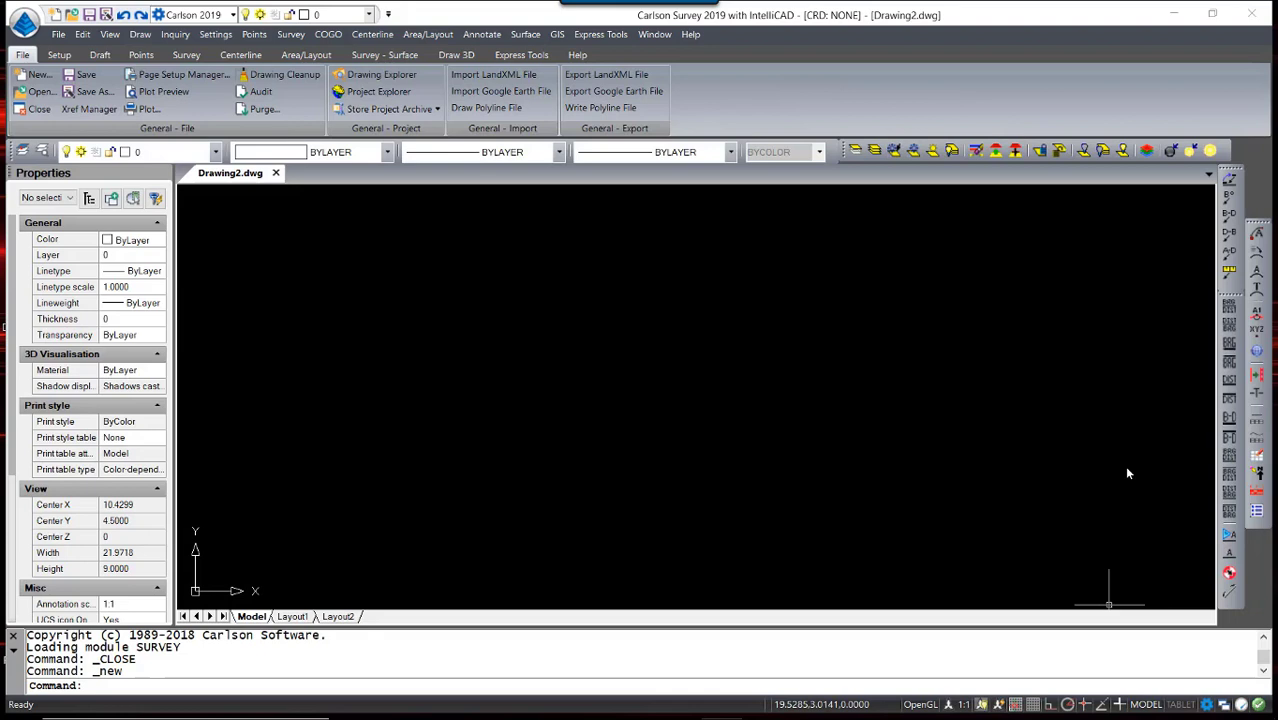
# Create Drawing3 from the default CSW-EX template, reaching the Startup Drawing Wizard at 20.0 scale
pyautogui.click(36, 78)
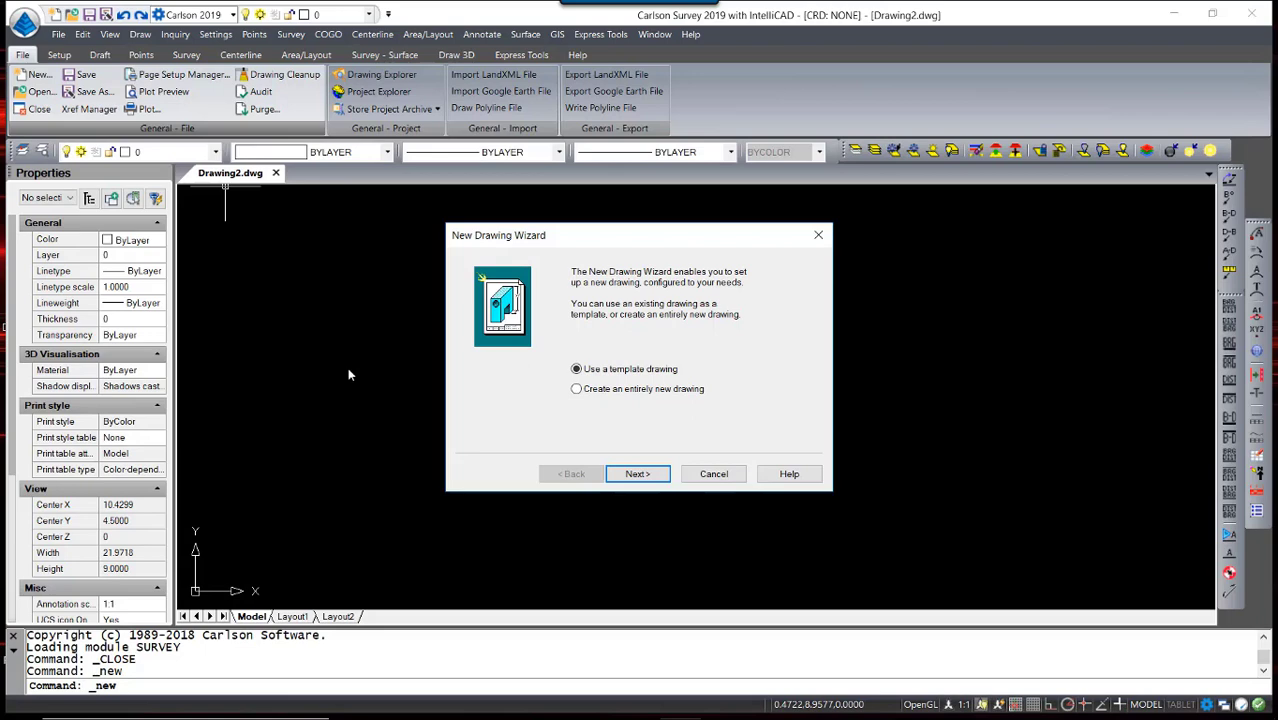
pyautogui.click(650, 474)
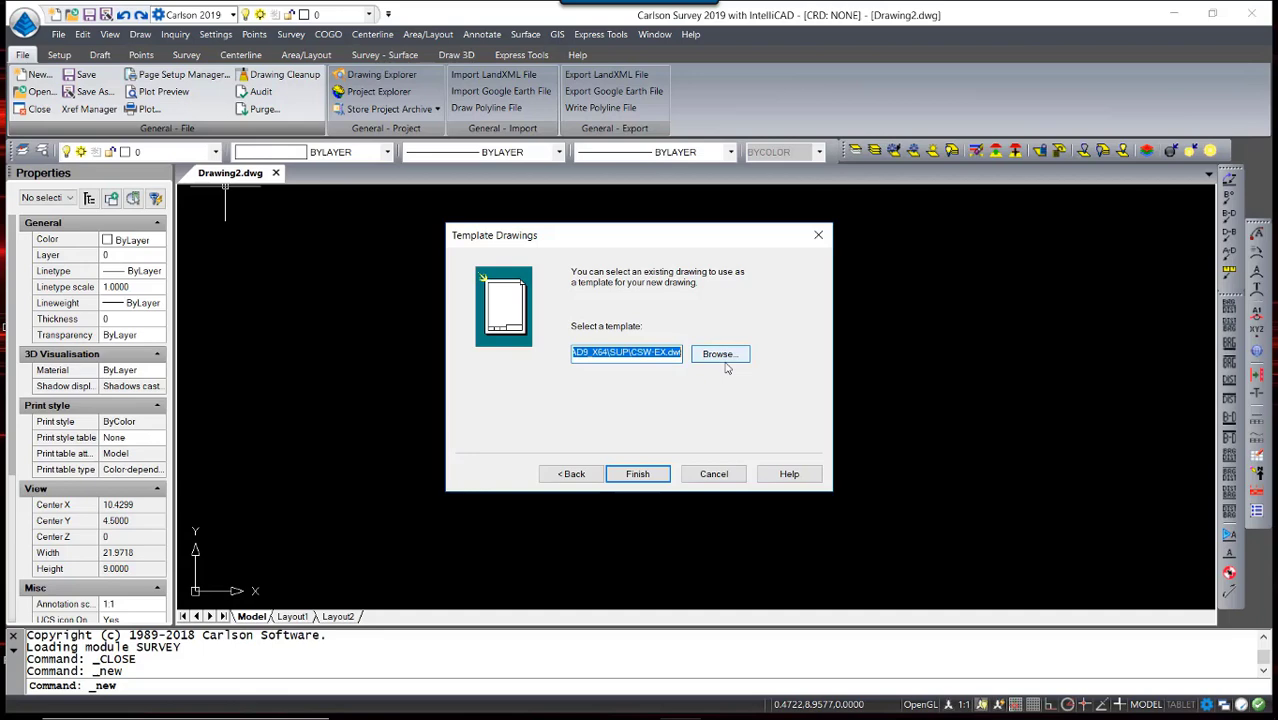
pyautogui.click(642, 475)
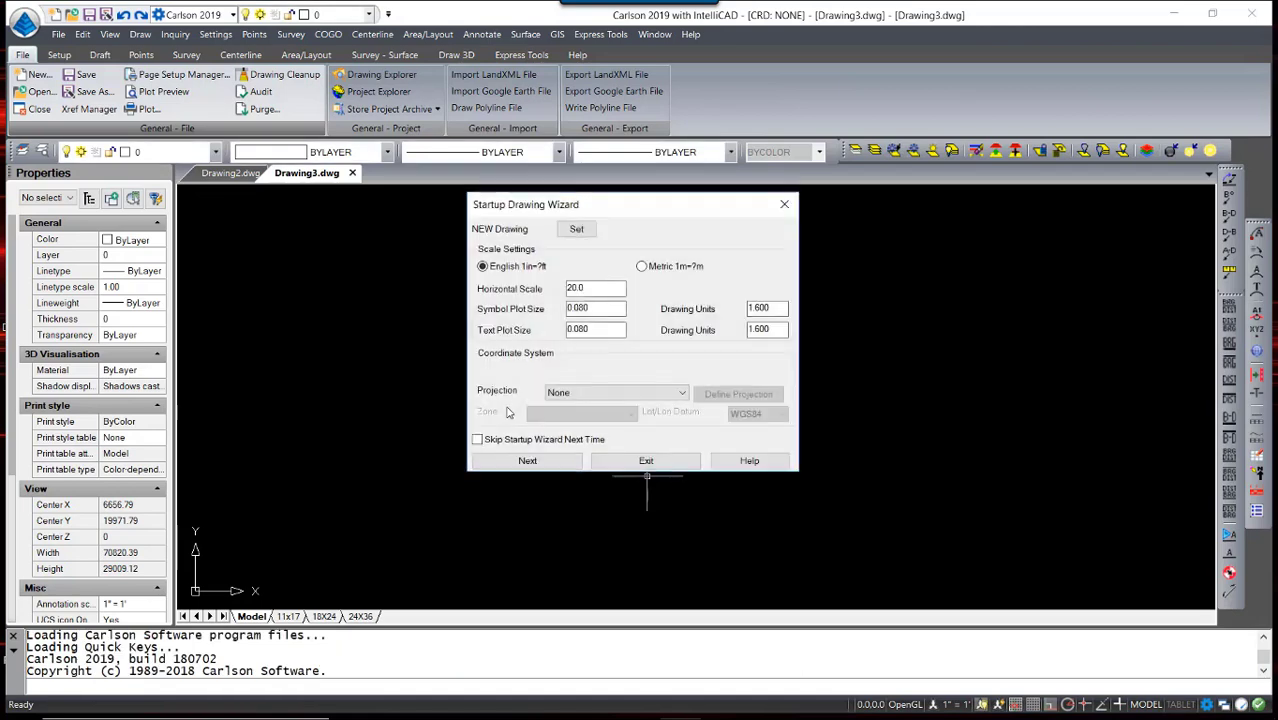
# Set the new drawing's file name to POINTS in the Videos\Points folder
pyautogui.click(583, 236)
pyautogui.write('POINTS')
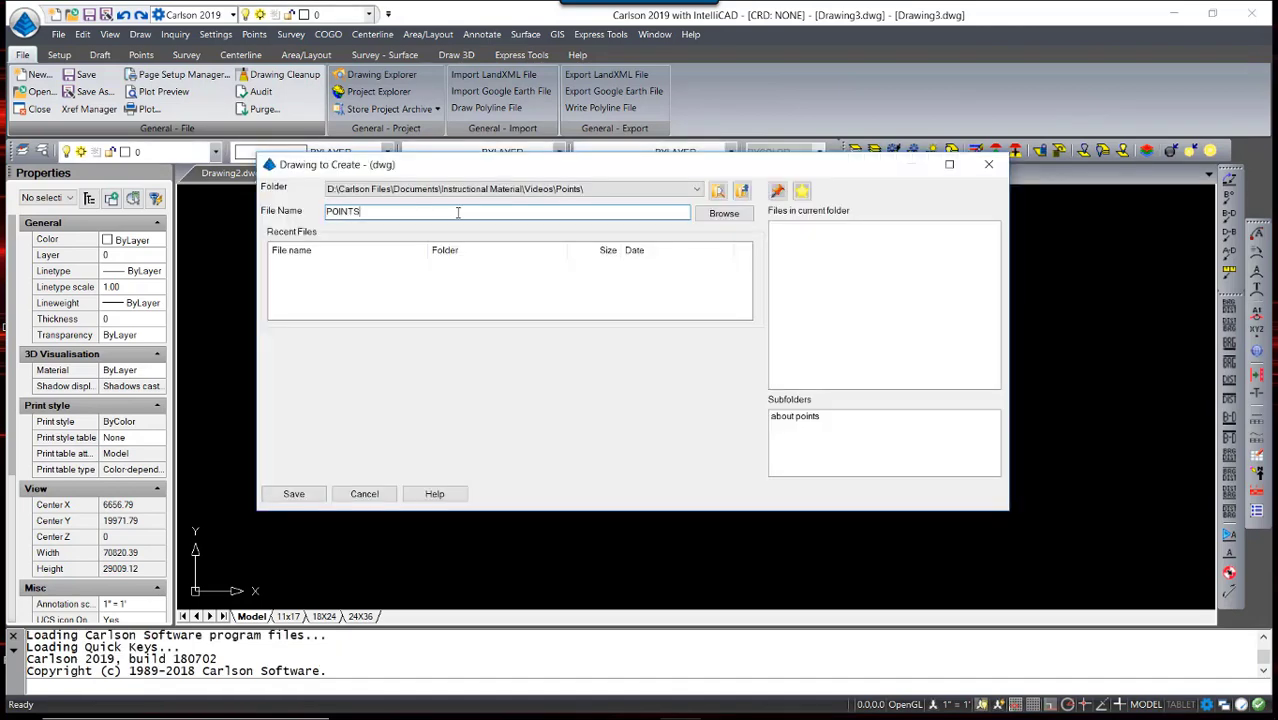
pyautogui.press('Return')
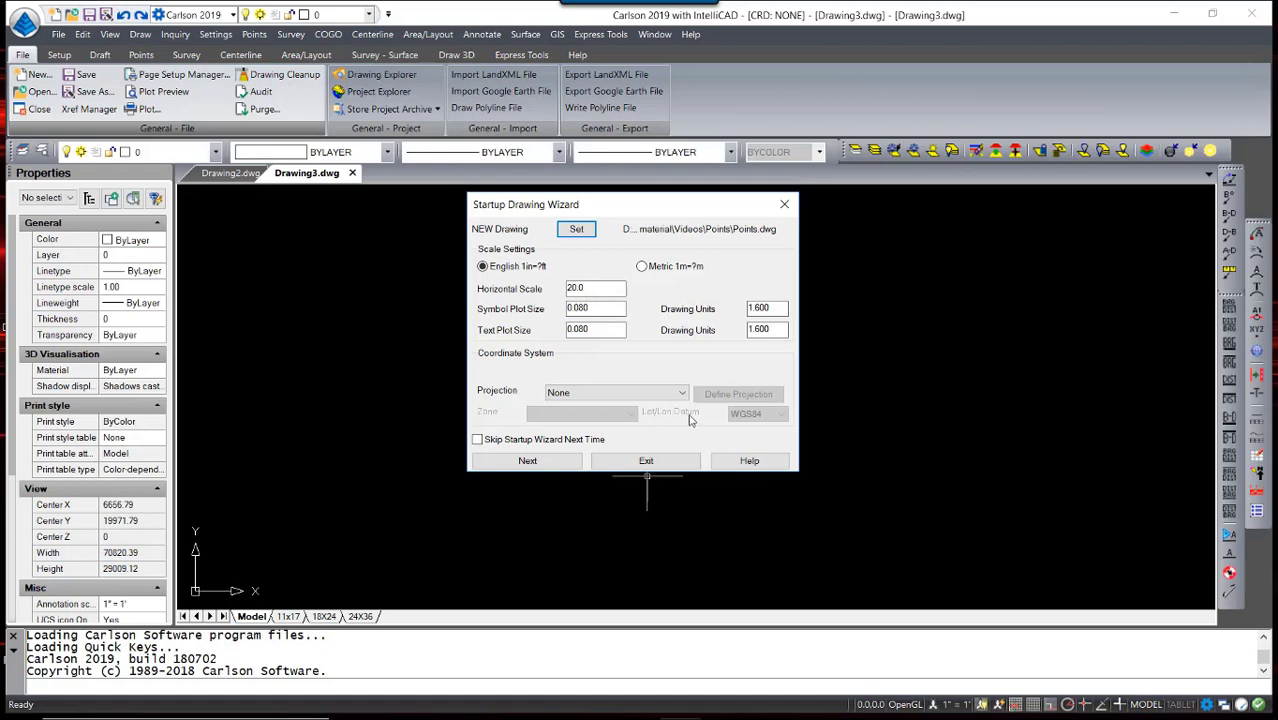
# Accept the 20.0 scale and create a new Points.crd coordinate file, importing no points
pyautogui.click(527, 461)
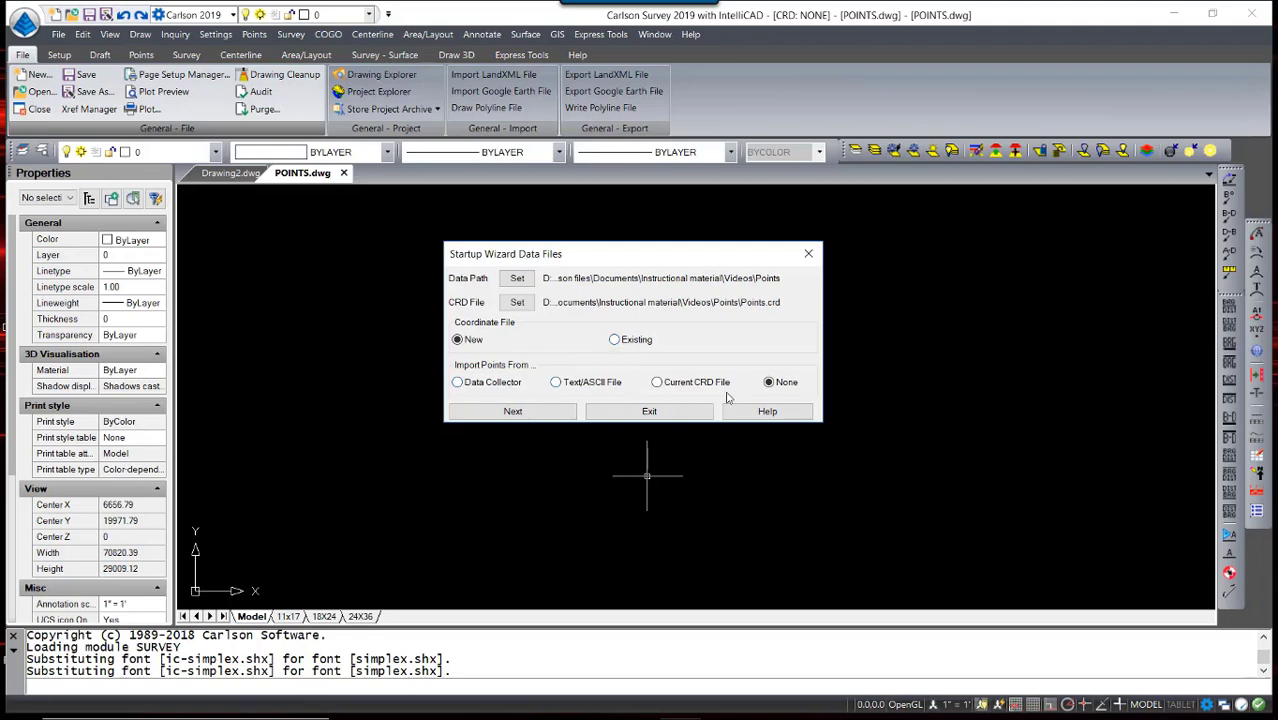
pyautogui.click(533, 413)
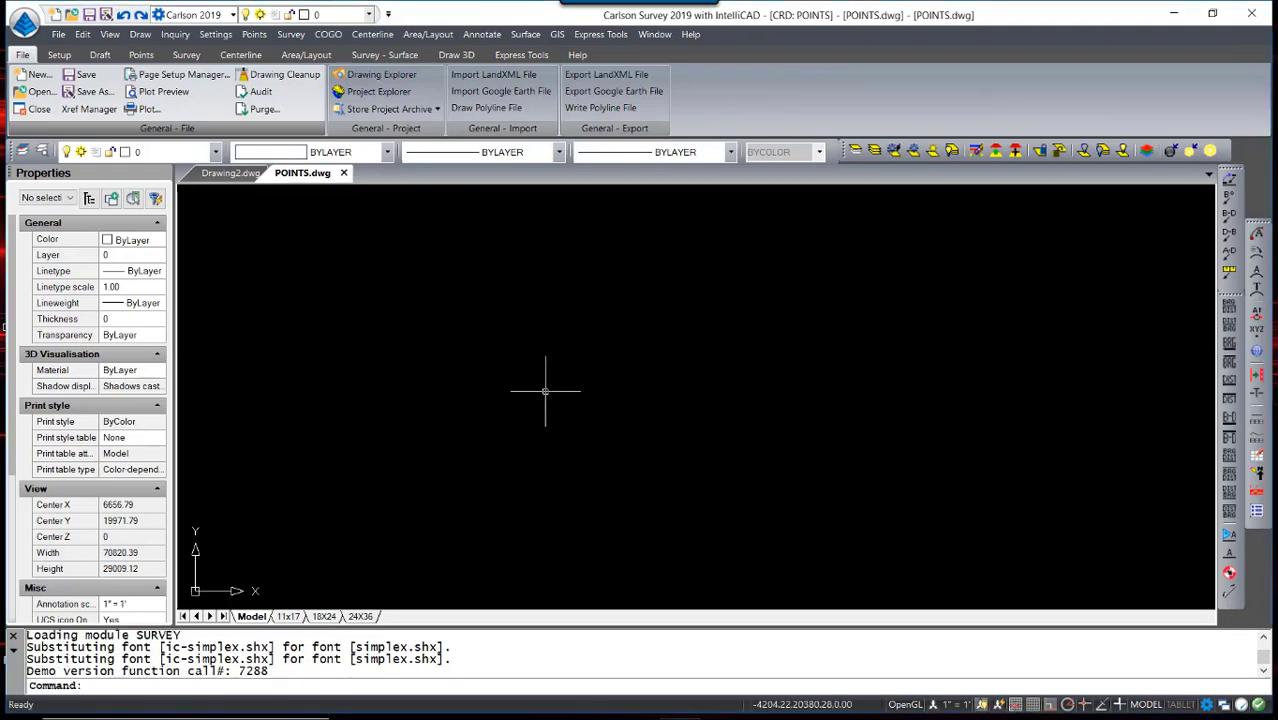
# Close Drawing2.dwg and check that Points.crd's coordinate data sheet is empty
pyautogui.moveTo(545, 391); pyautogui.dragTo(1124, 497)
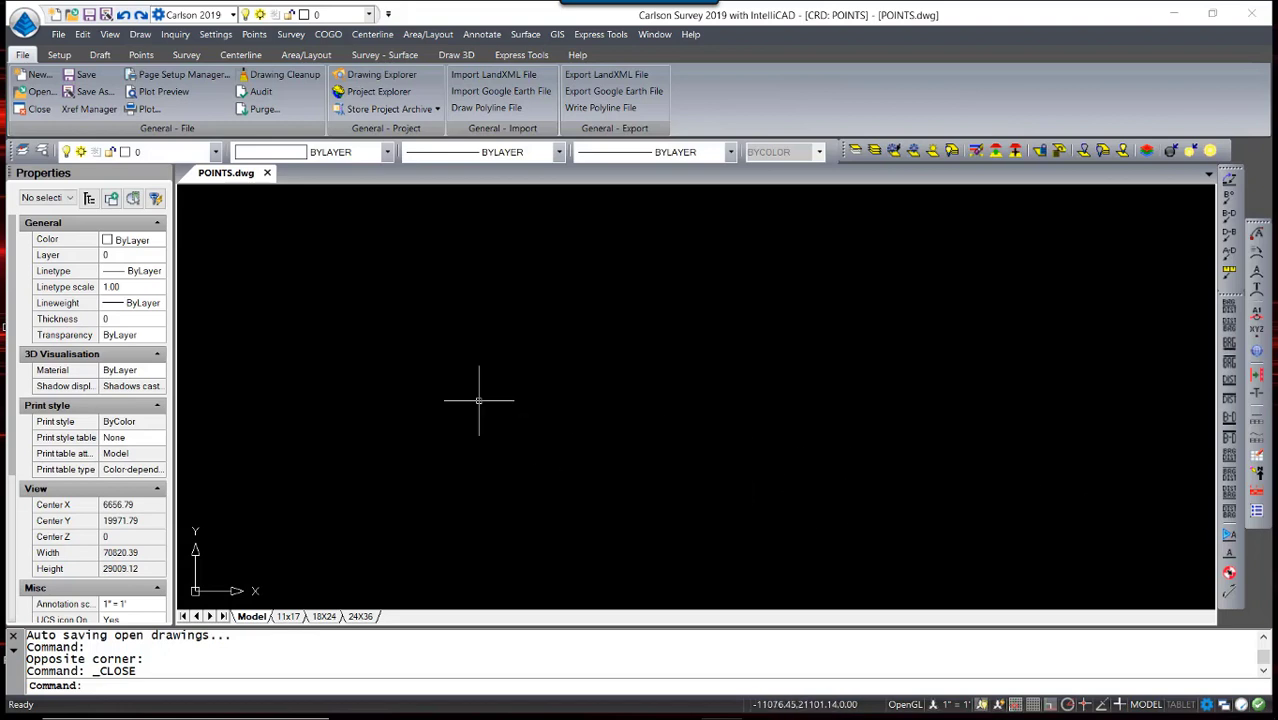
pyautogui.click(136, 58)
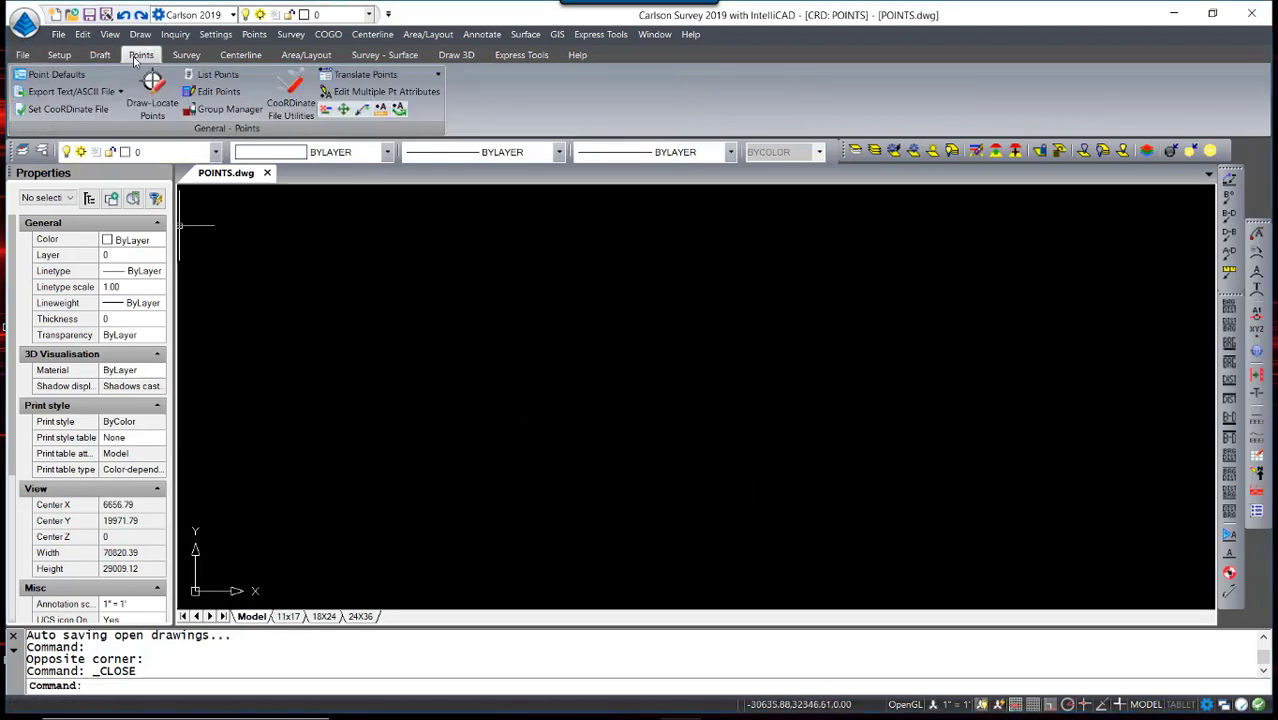
pyautogui.click(222, 93)
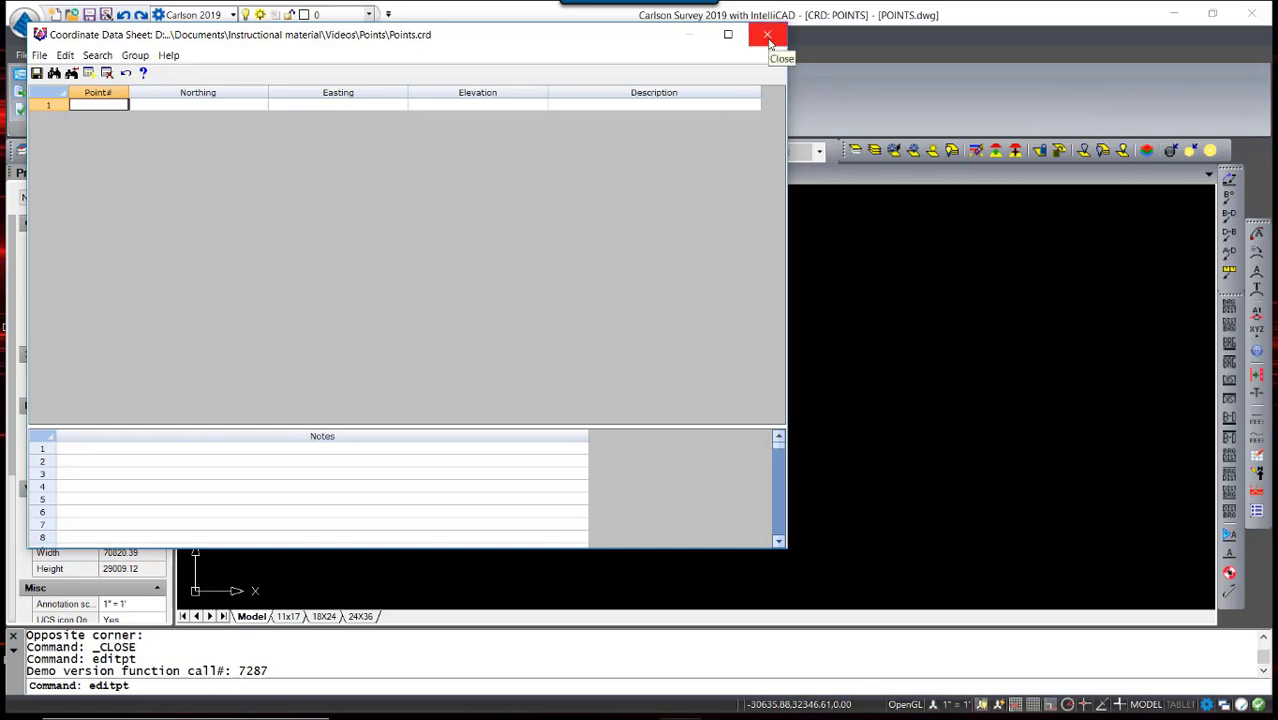
pyautogui.click(768, 38)
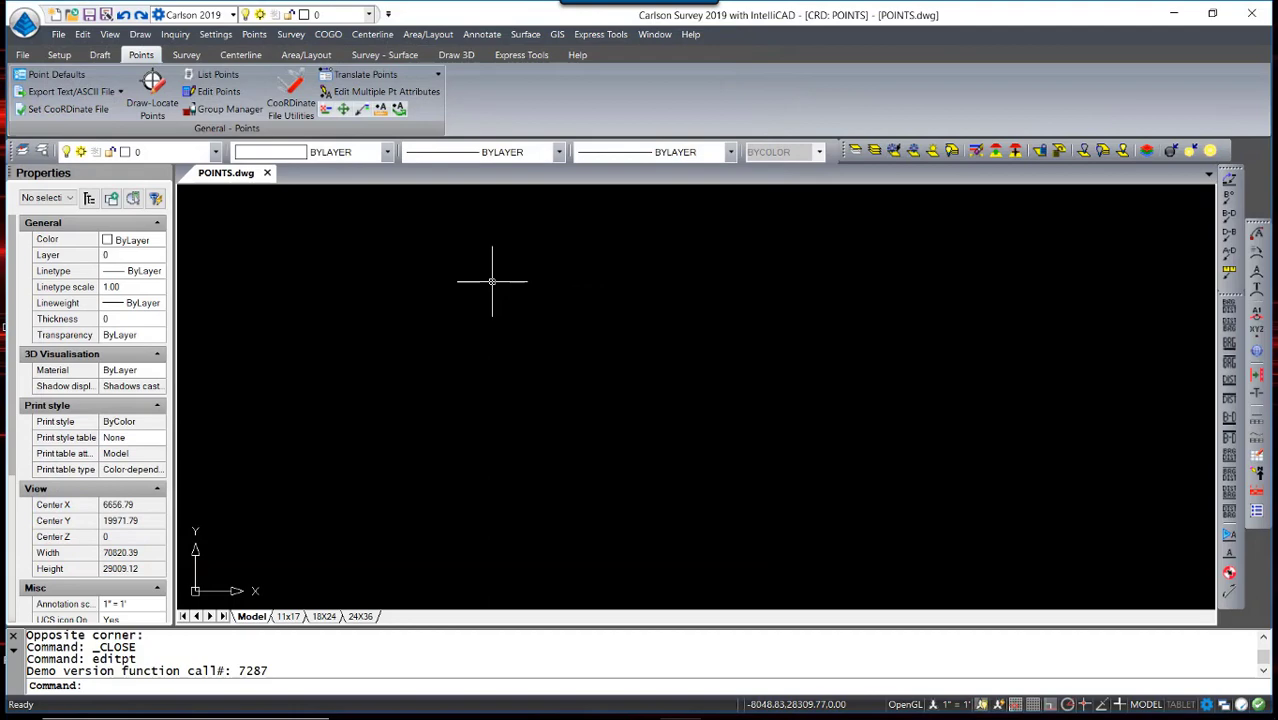
# Start a text/ASCII points import using the User Defined source format with P,Y,X,Z,D order
pyautogui.click(119, 92)
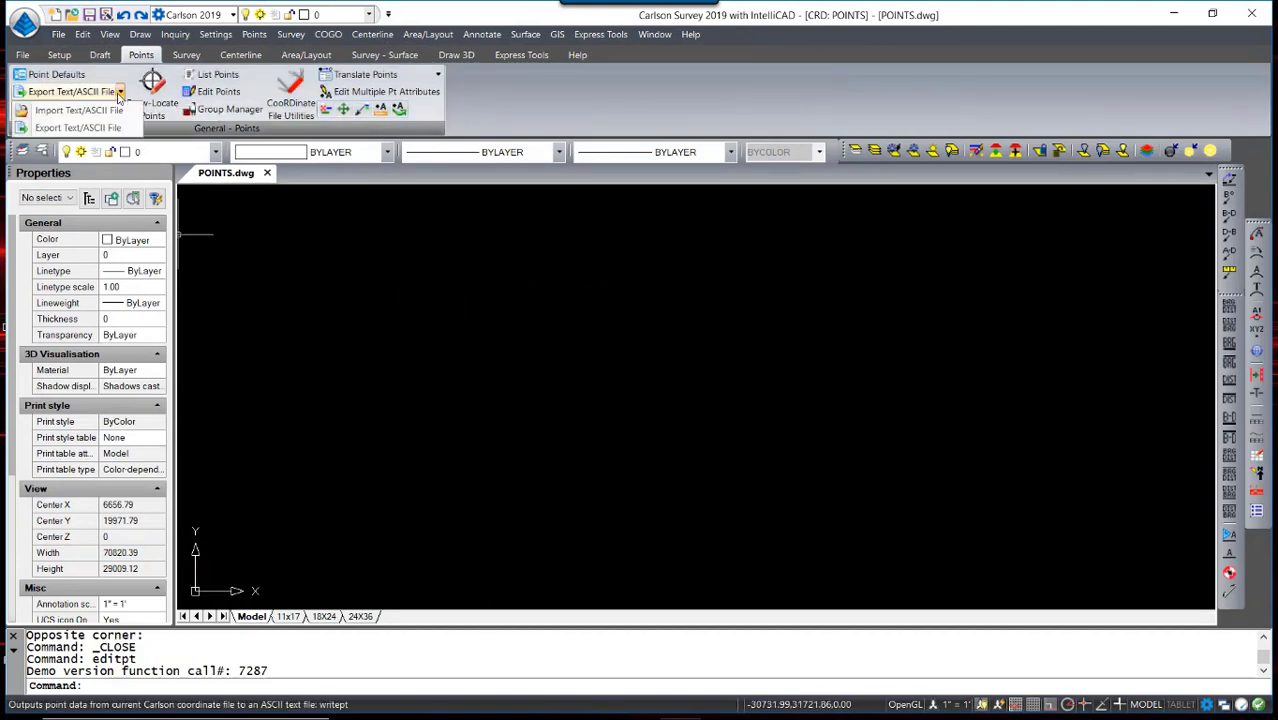
pyautogui.click(68, 112)
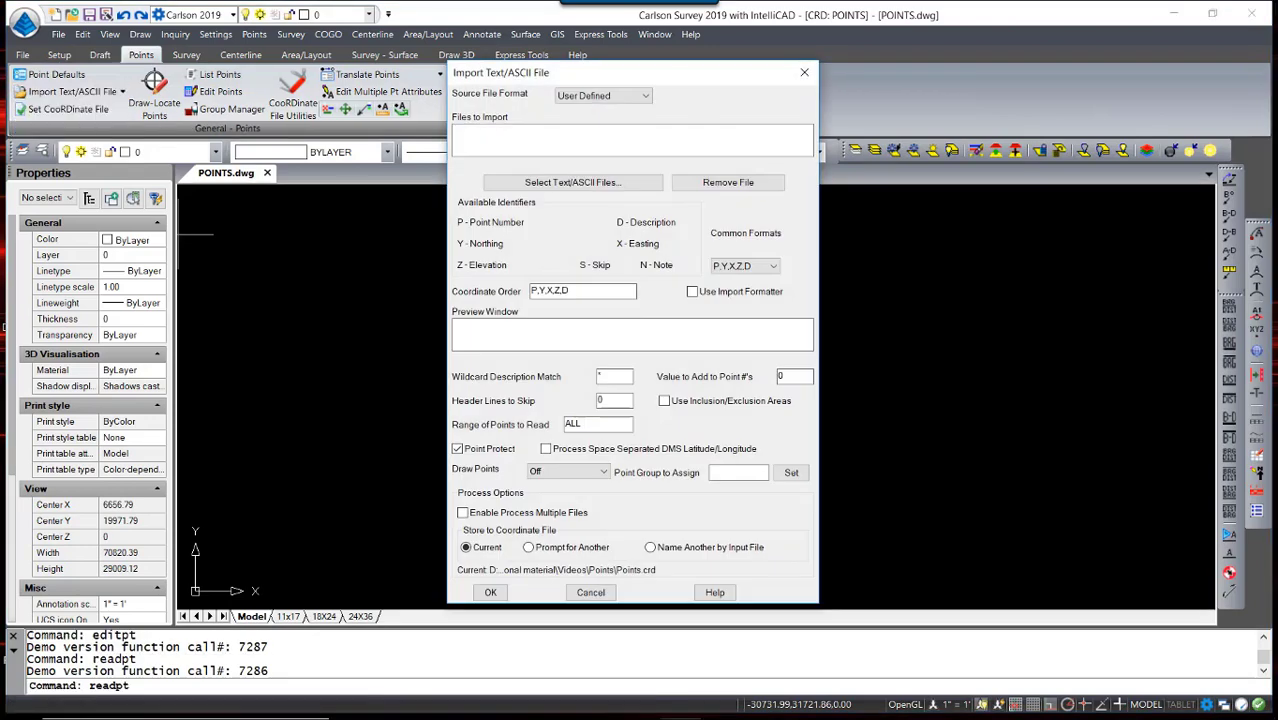
pyautogui.click(646, 96)
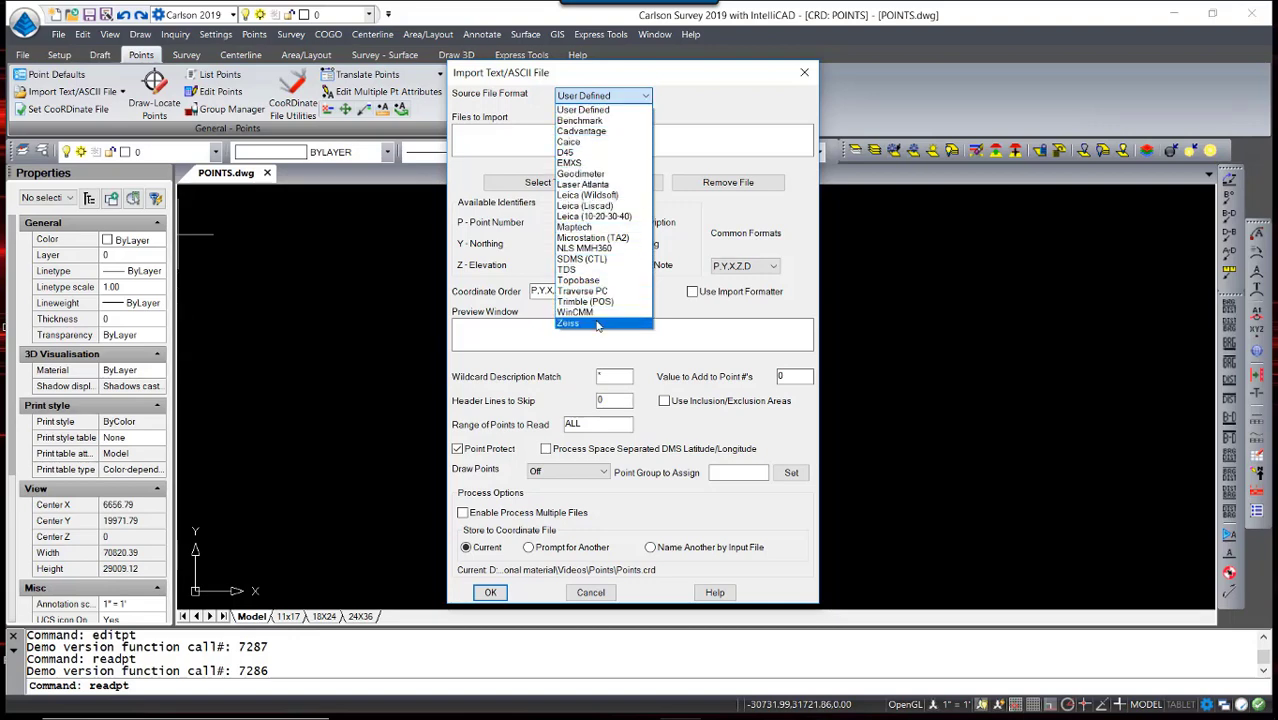
pyautogui.click(674, 80)
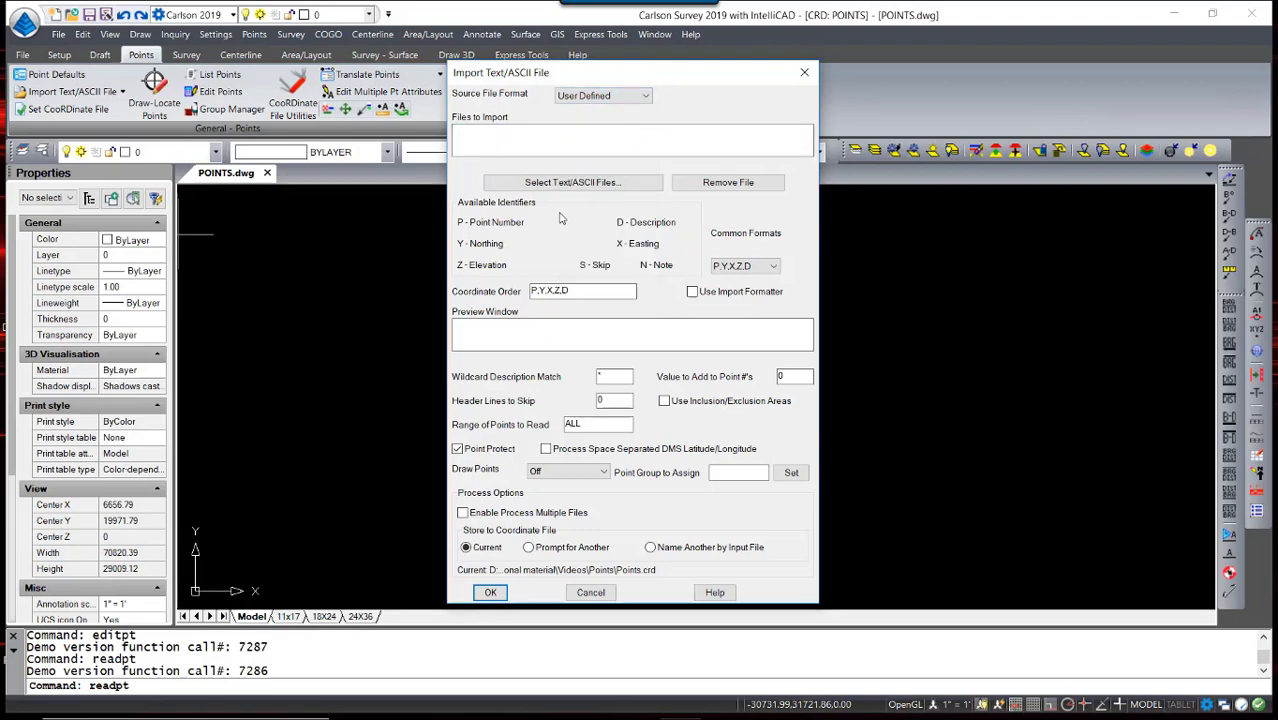
# Choose Survey1.txt from the Points folder, preview its point rows, and load it
pyautogui.click(577, 187)
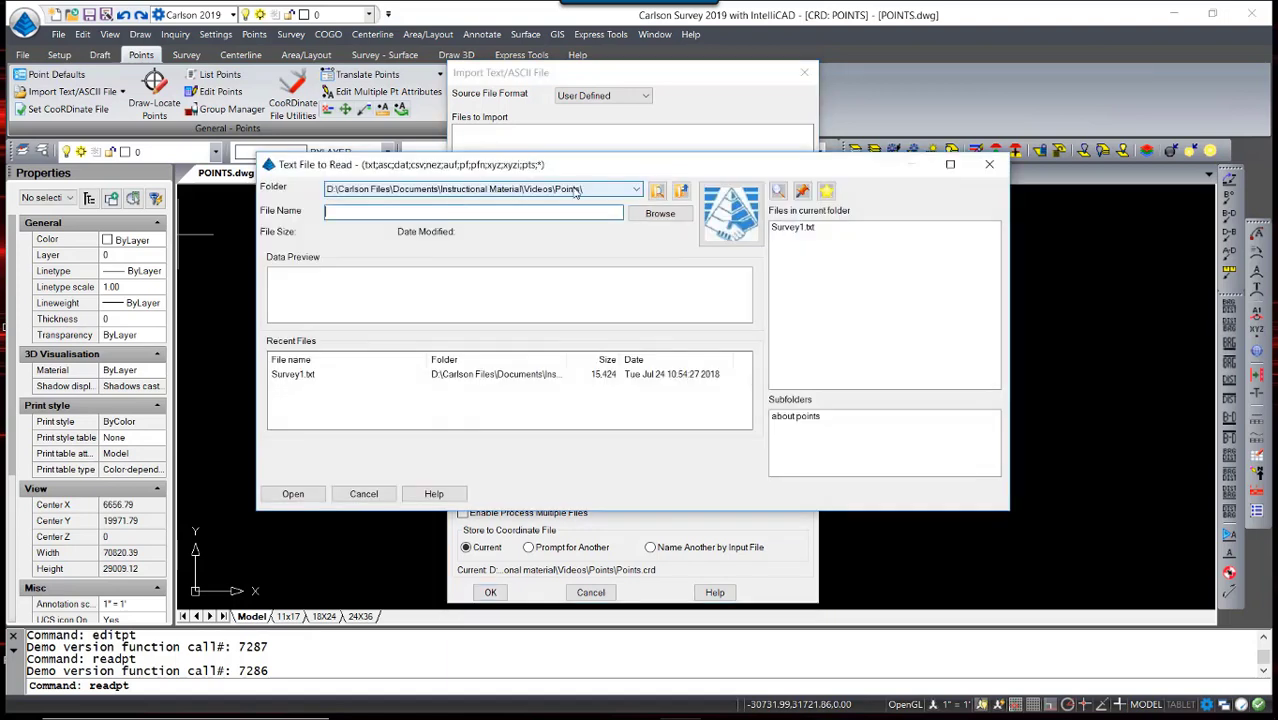
pyautogui.click(801, 229)
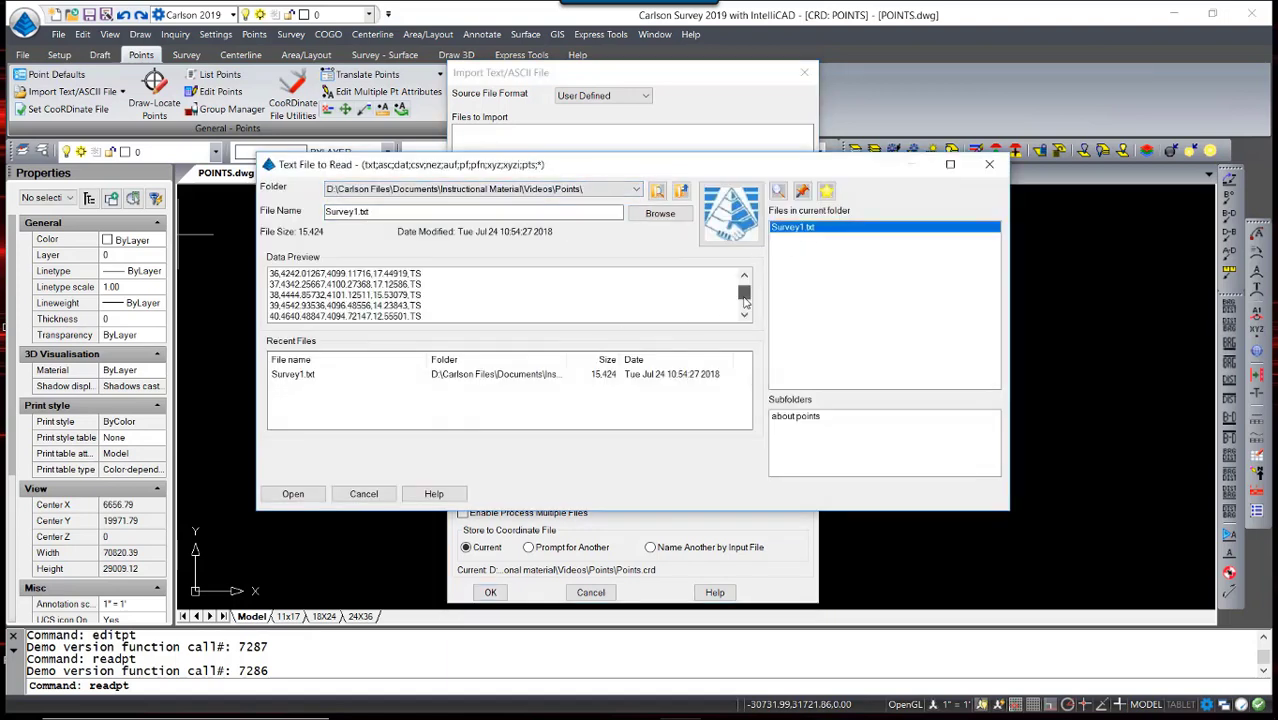
pyautogui.scroll(-20, 744, 300)
pyautogui.scroll(20, 744, 300)
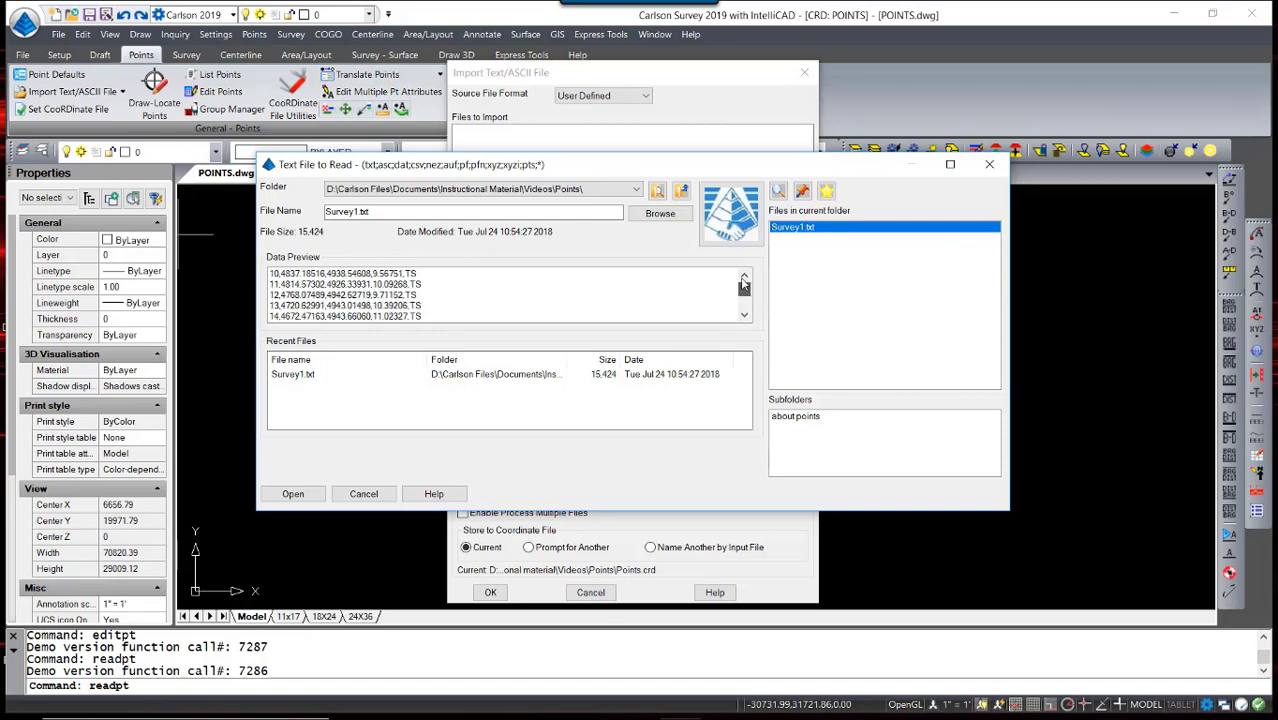
pyautogui.click(309, 493)
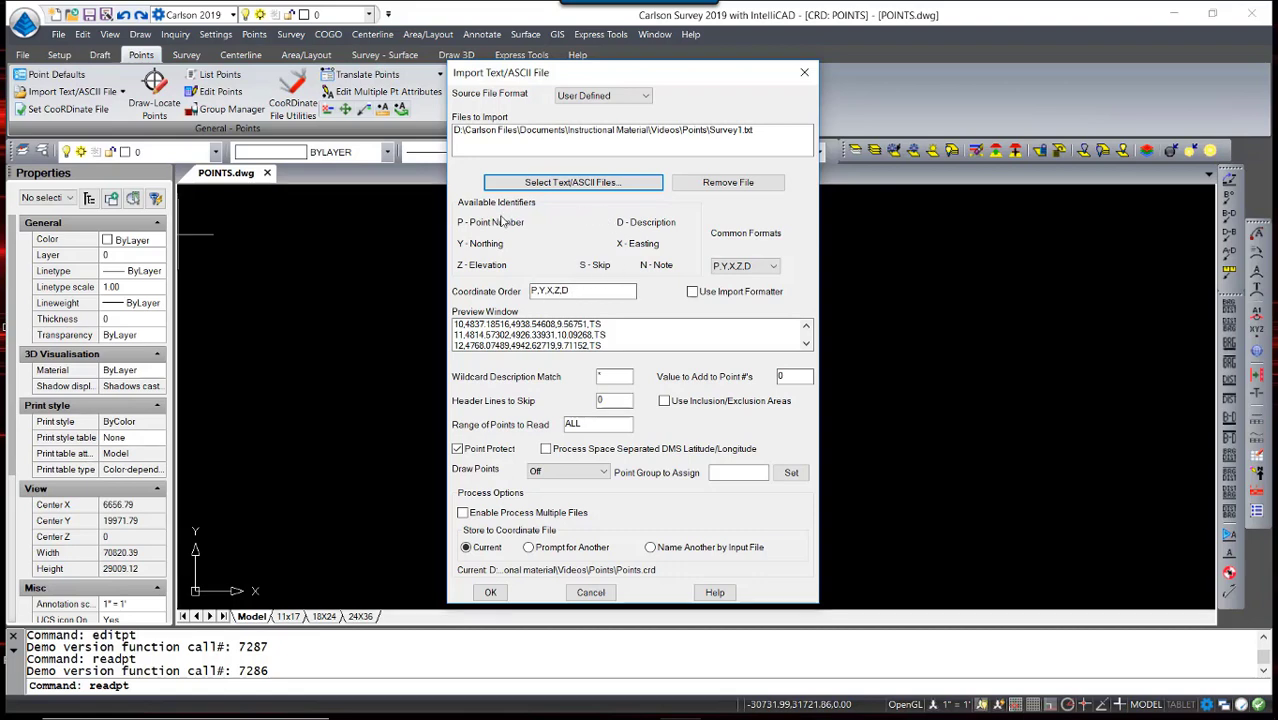
# Keep the P,Y,X,Z,D coordinate order, enter point group SURVEY1, and bring up the Point Group Method dialog
pyautogui.click(768, 268)
pyautogui.click(780, 328)
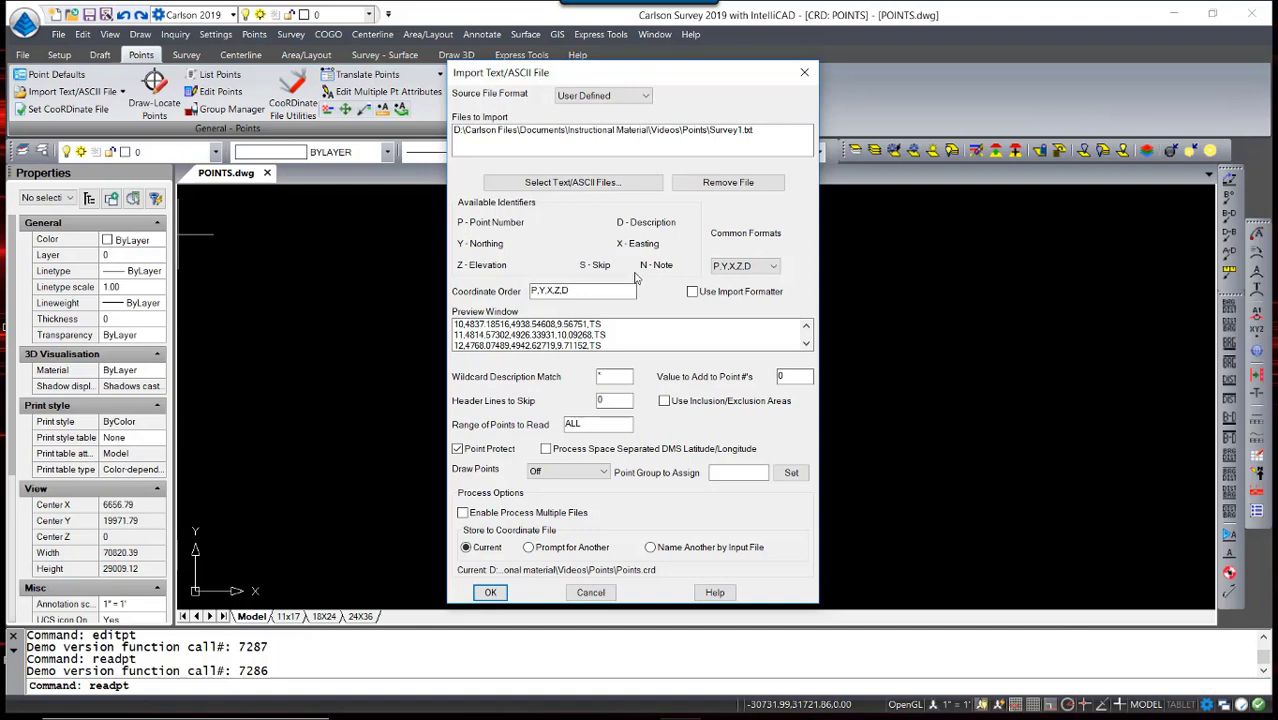
pyautogui.click(575, 293)
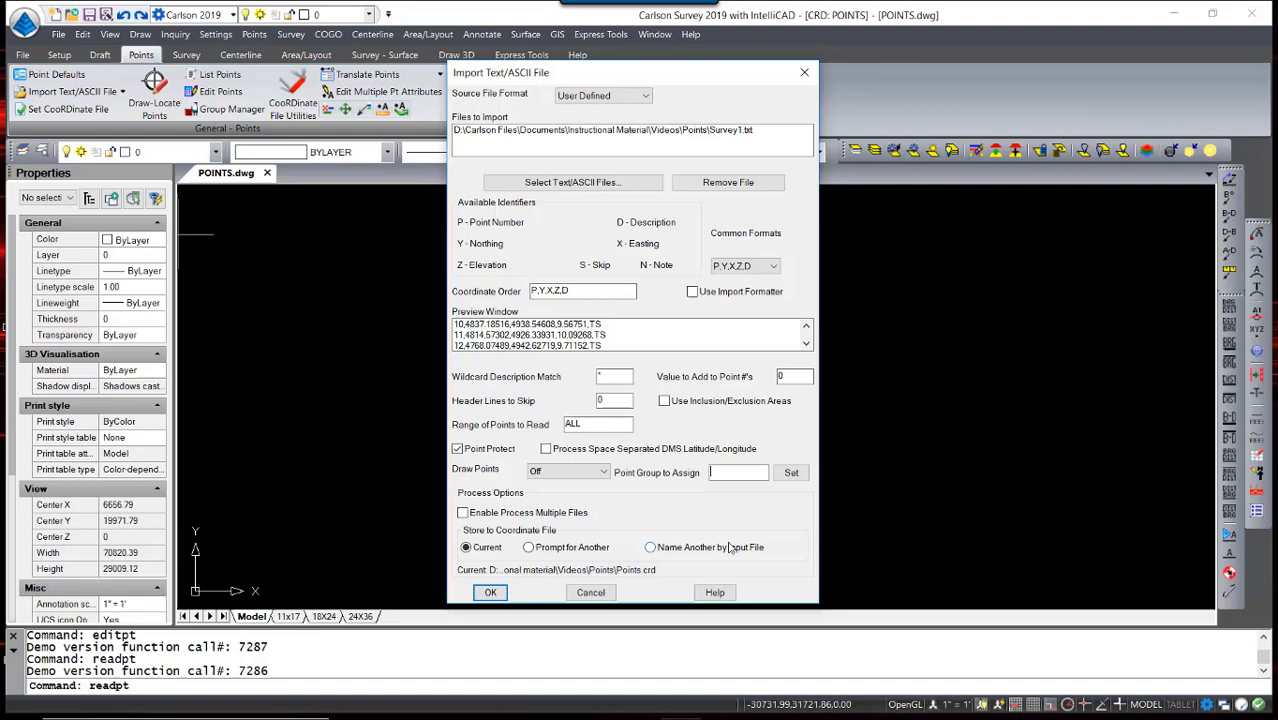
pyautogui.write('SURVEY')
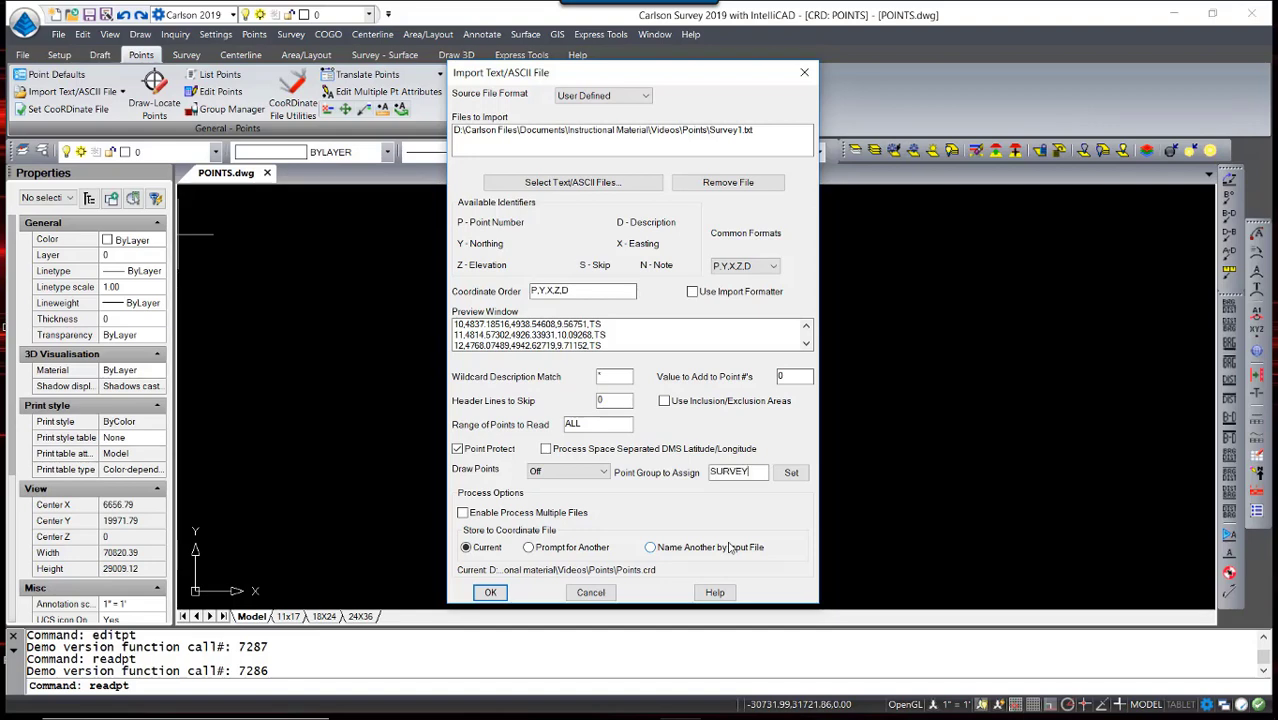
pyautogui.write('1')
pyautogui.click(790, 473)
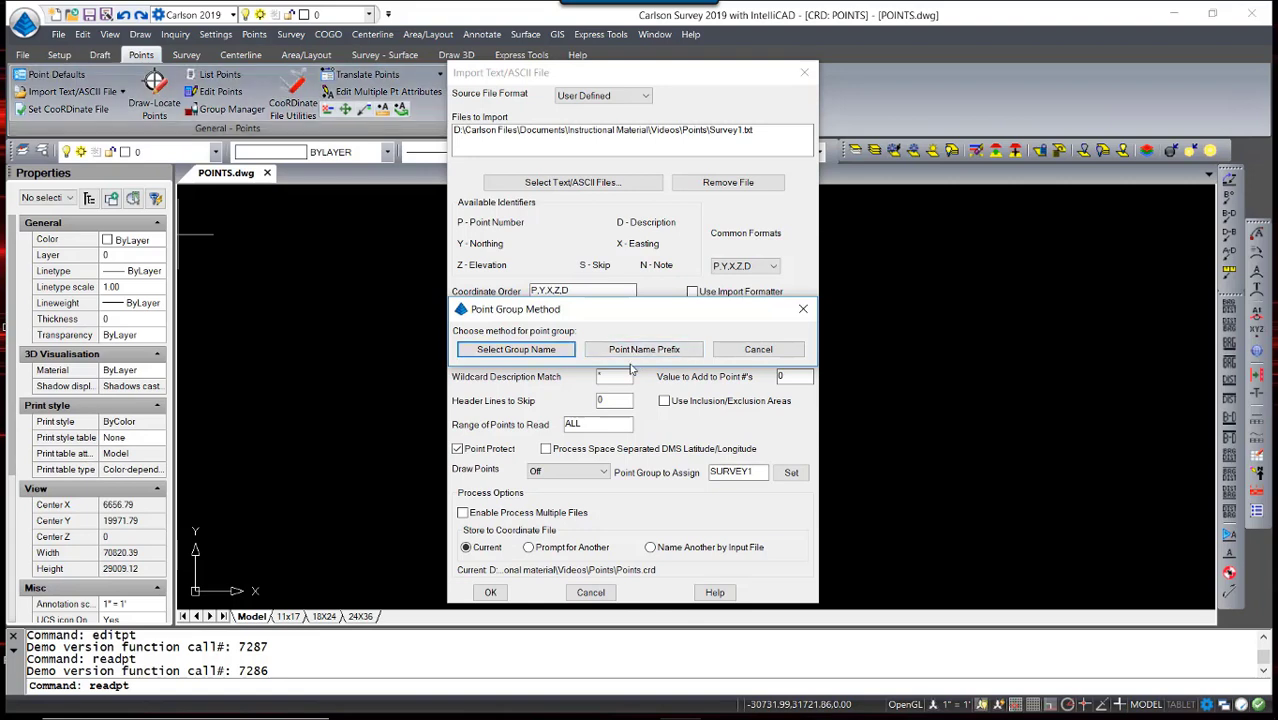
# Open Survey1.txt in Notepad from File Explorer, scroll through its EDM and GPS rows, then close it
pyautogui.moveTo(390, 712)
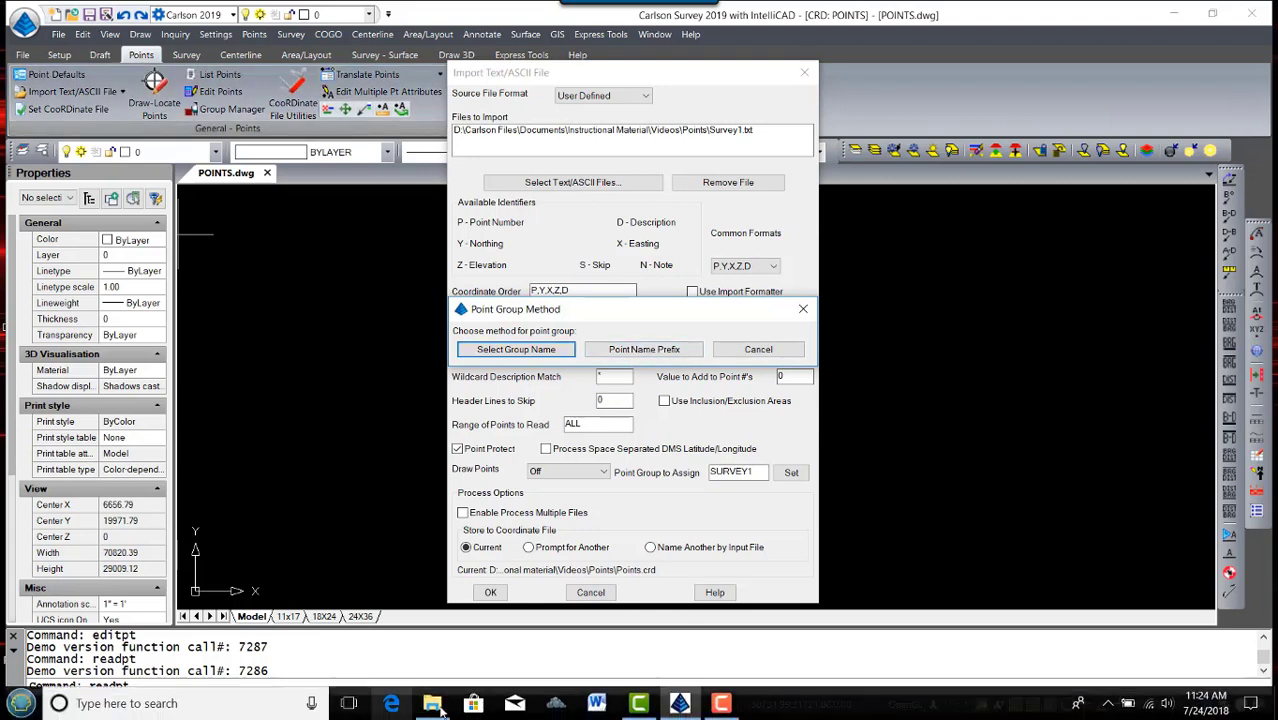
pyautogui.click(524, 705)
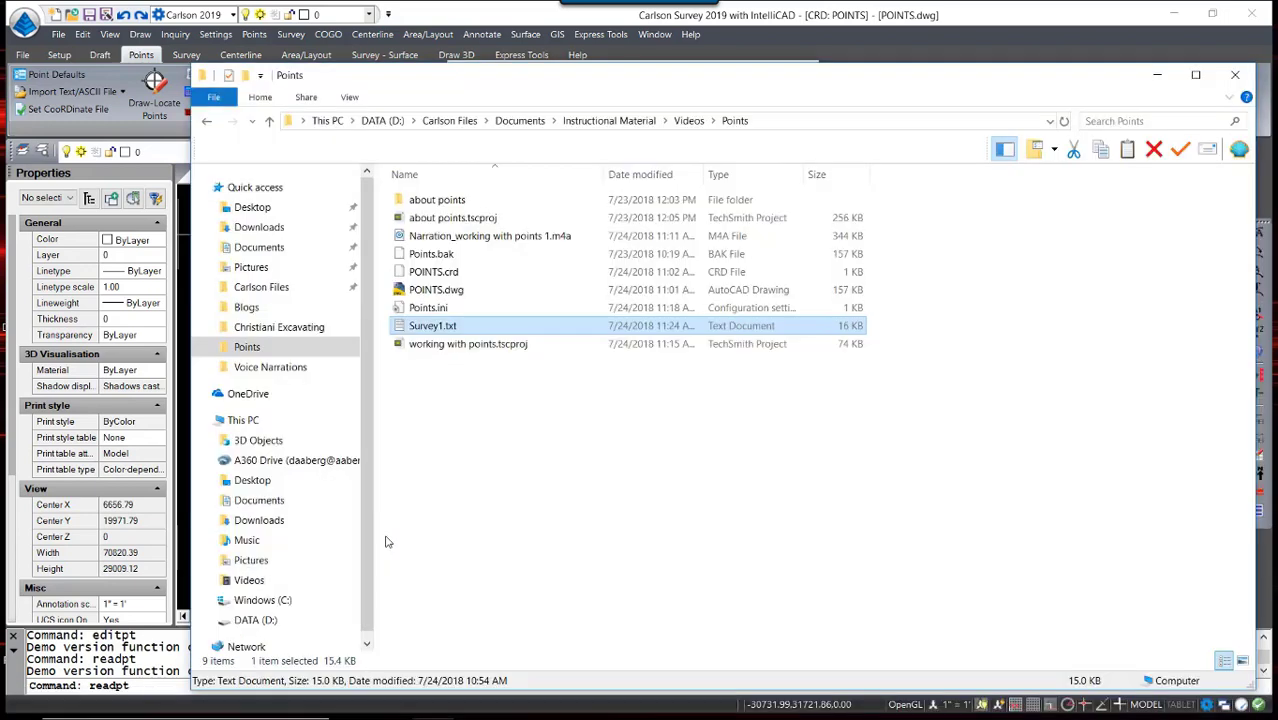
pyautogui.doubleClick(448, 324)
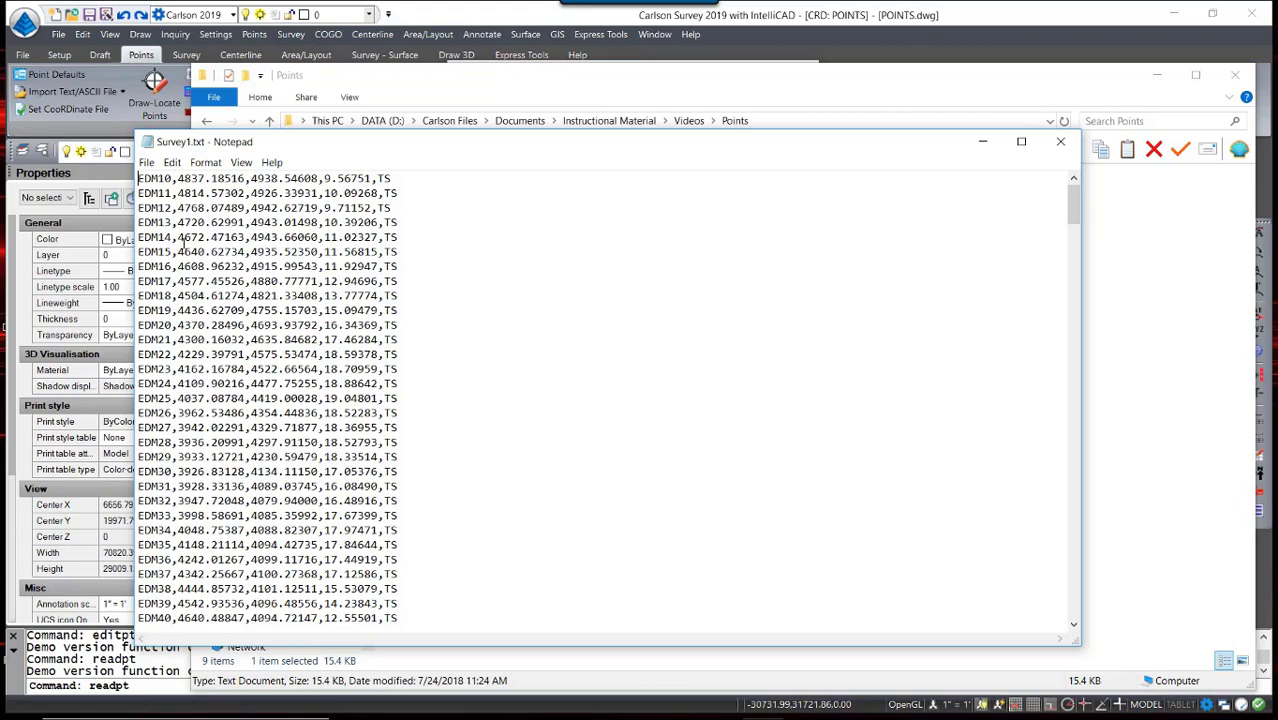
pyautogui.scroll(-9, 186, 250)
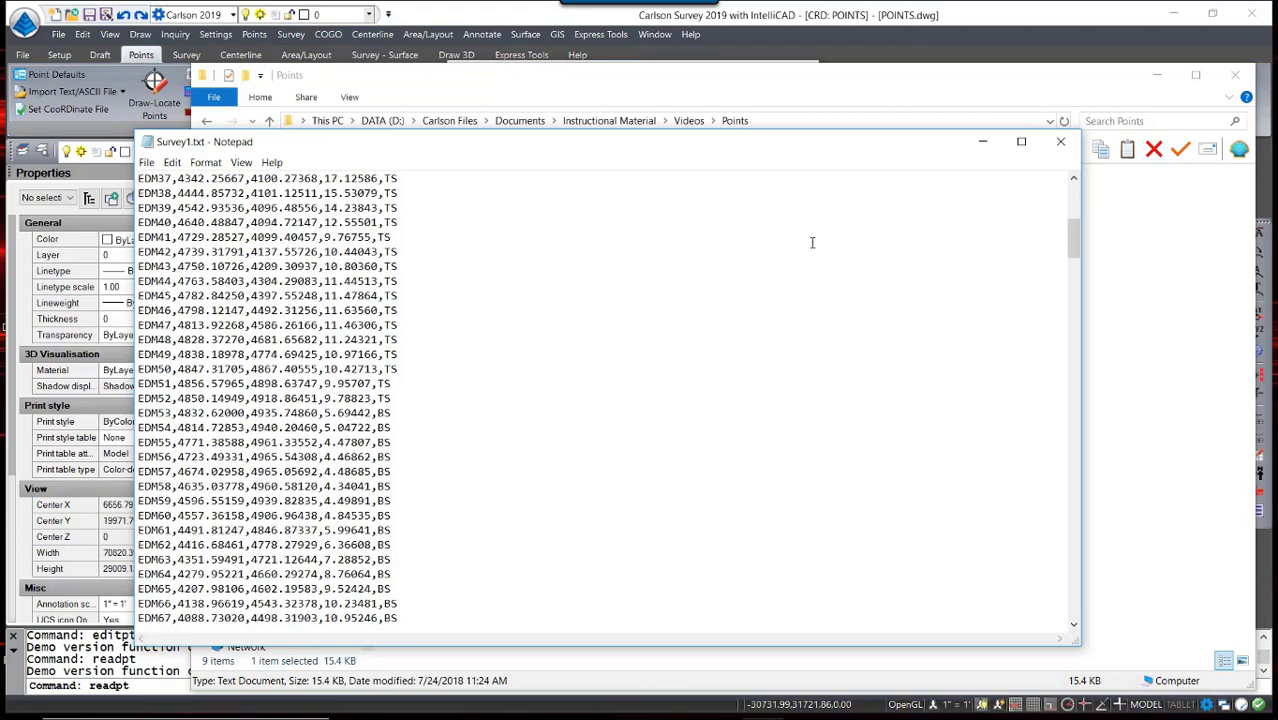
pyautogui.moveTo(1072, 250); pyautogui.dragTo(1072, 432)
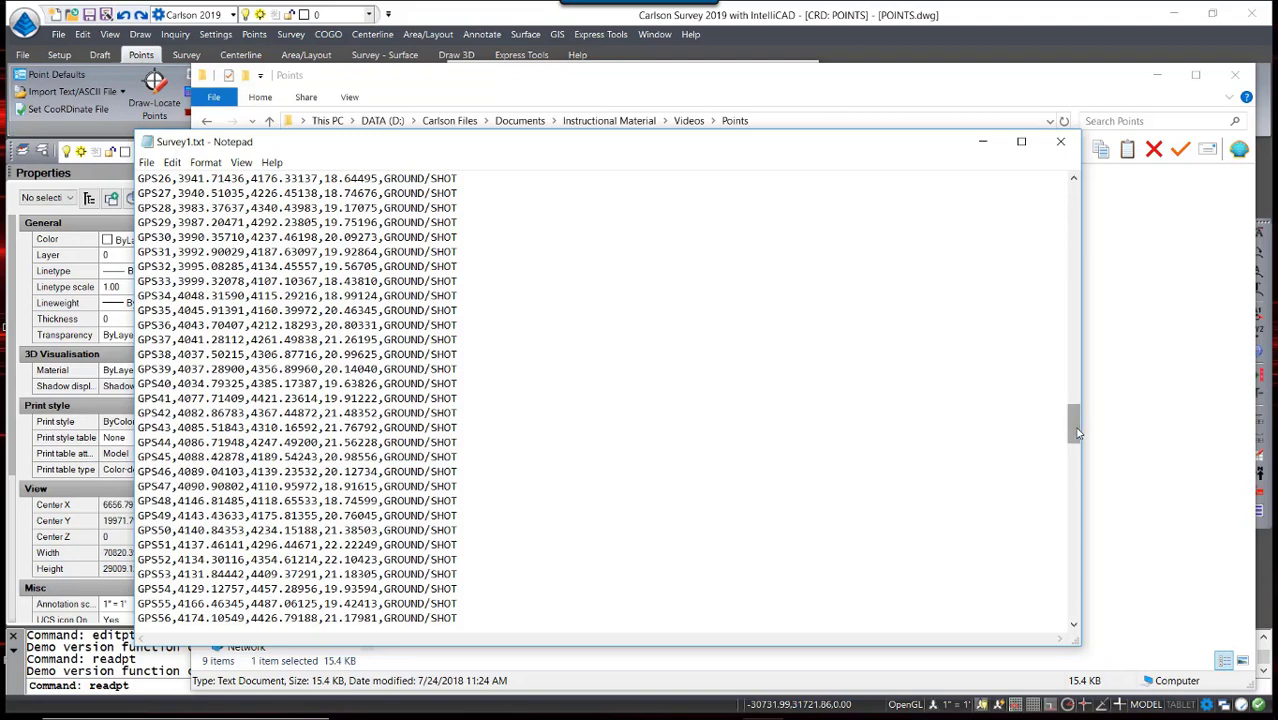
pyautogui.moveTo(1078, 432); pyautogui.dragTo(1077, 429)
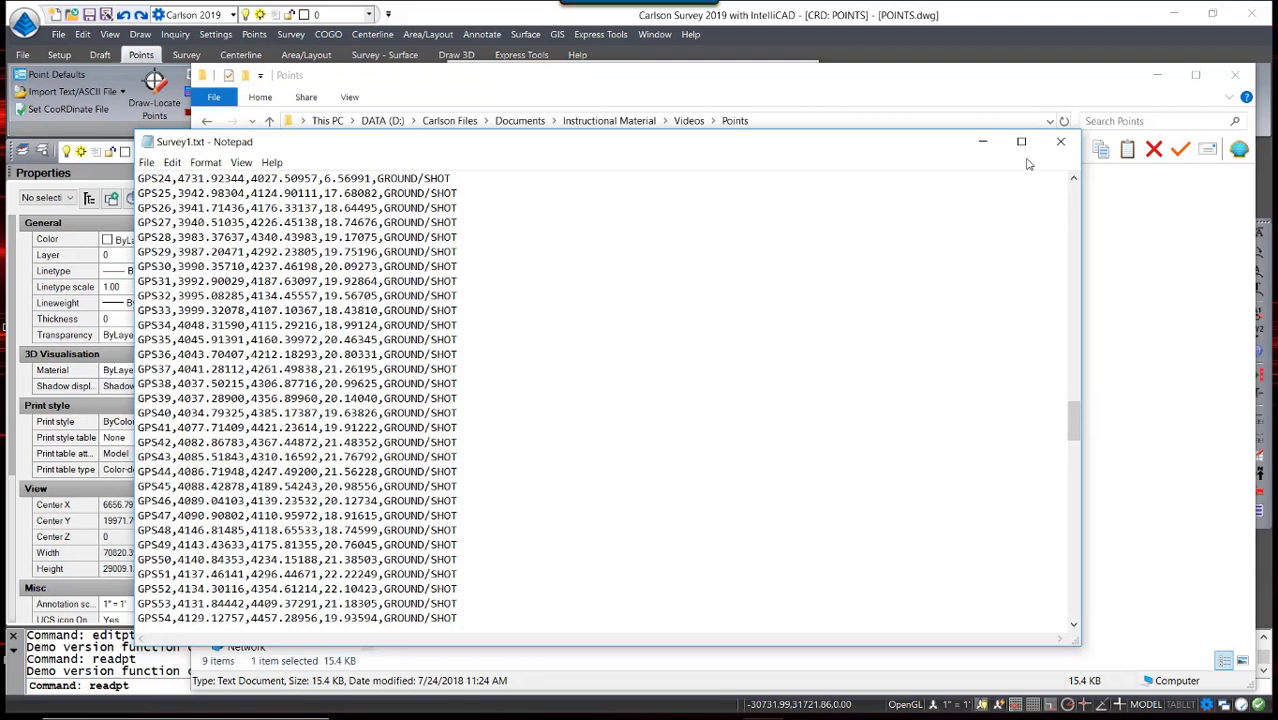
pyautogui.click(1060, 141)
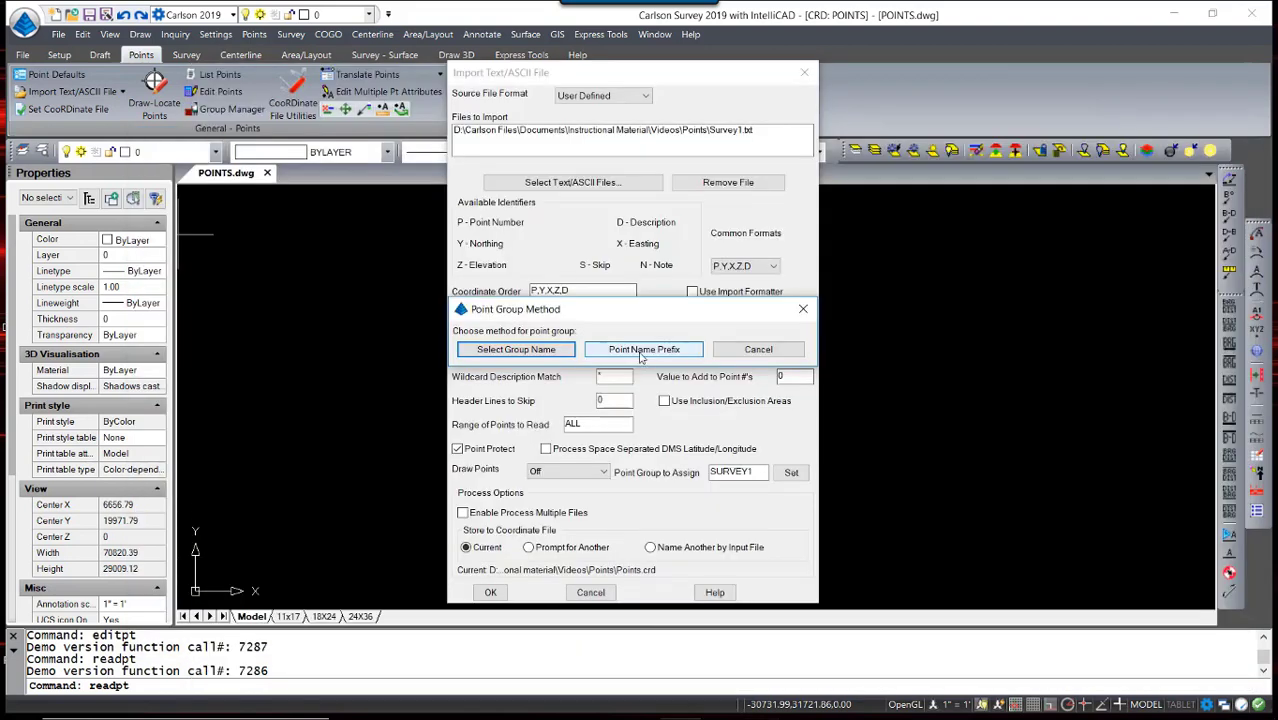
# Group points by a 3-character point name prefix and import the 343 Survey1.txt points
pyautogui.click(641, 352)
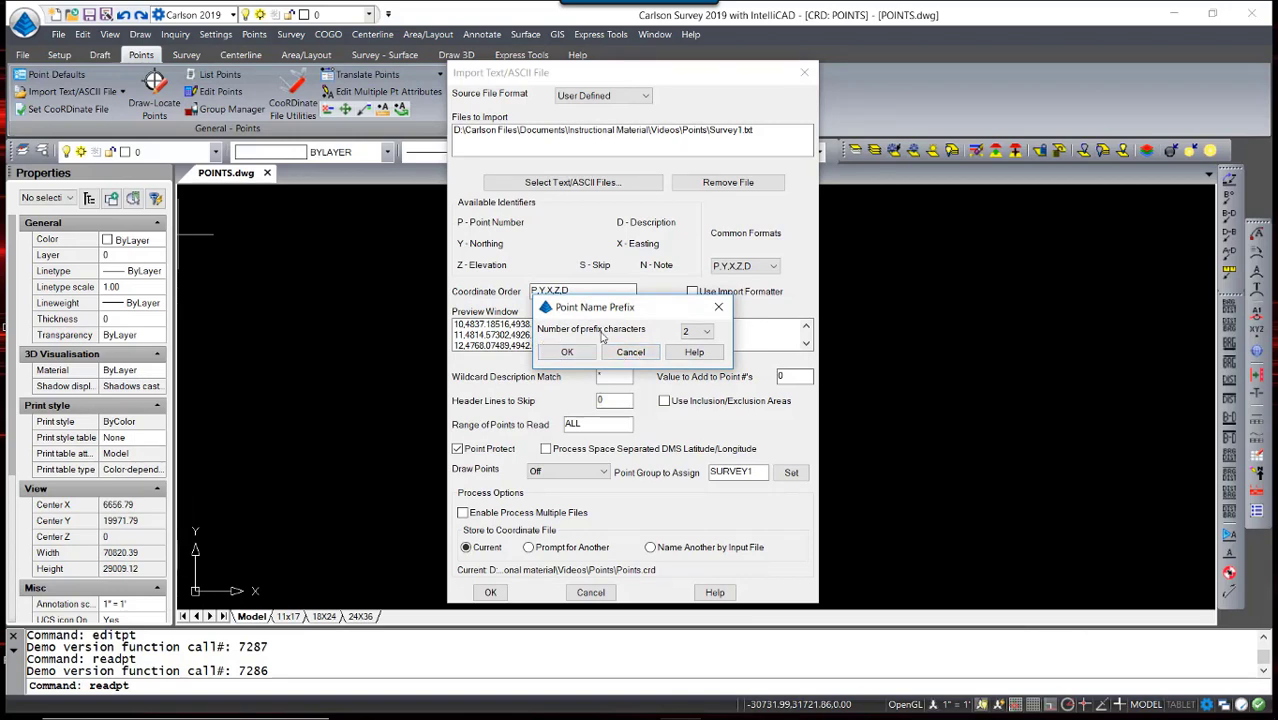
pyautogui.click(700, 331)
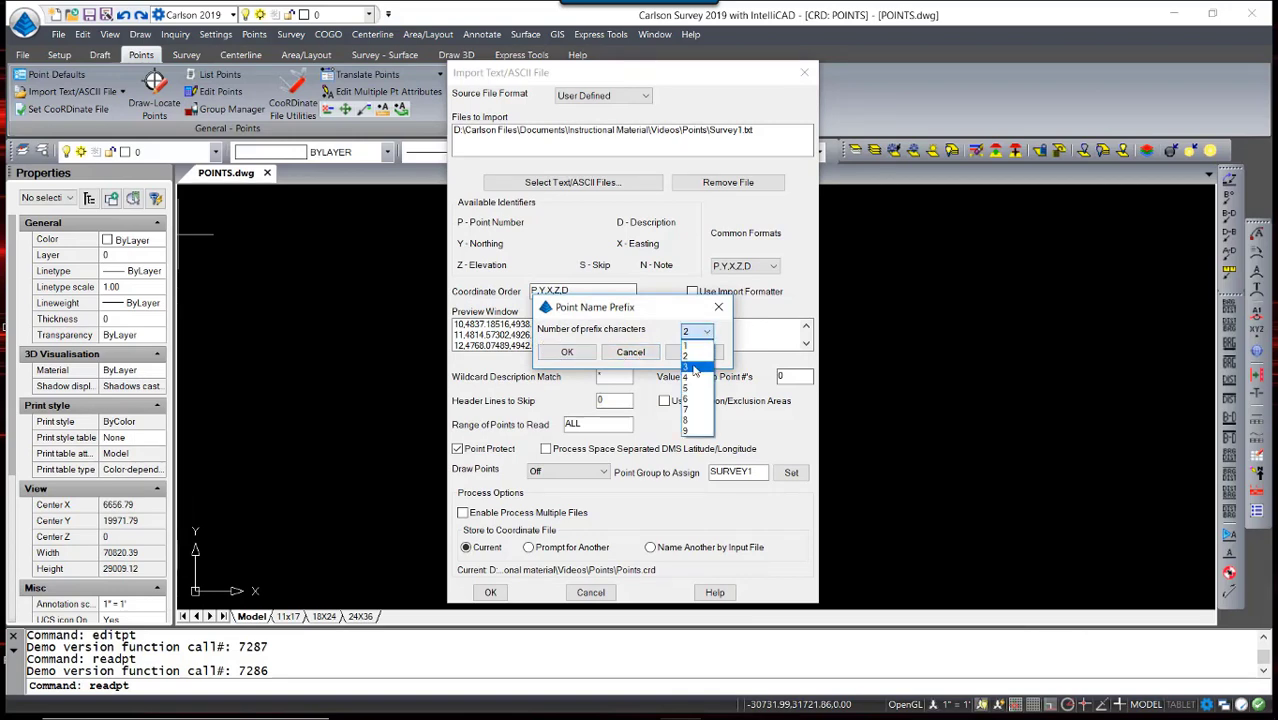
pyautogui.click(695, 368)
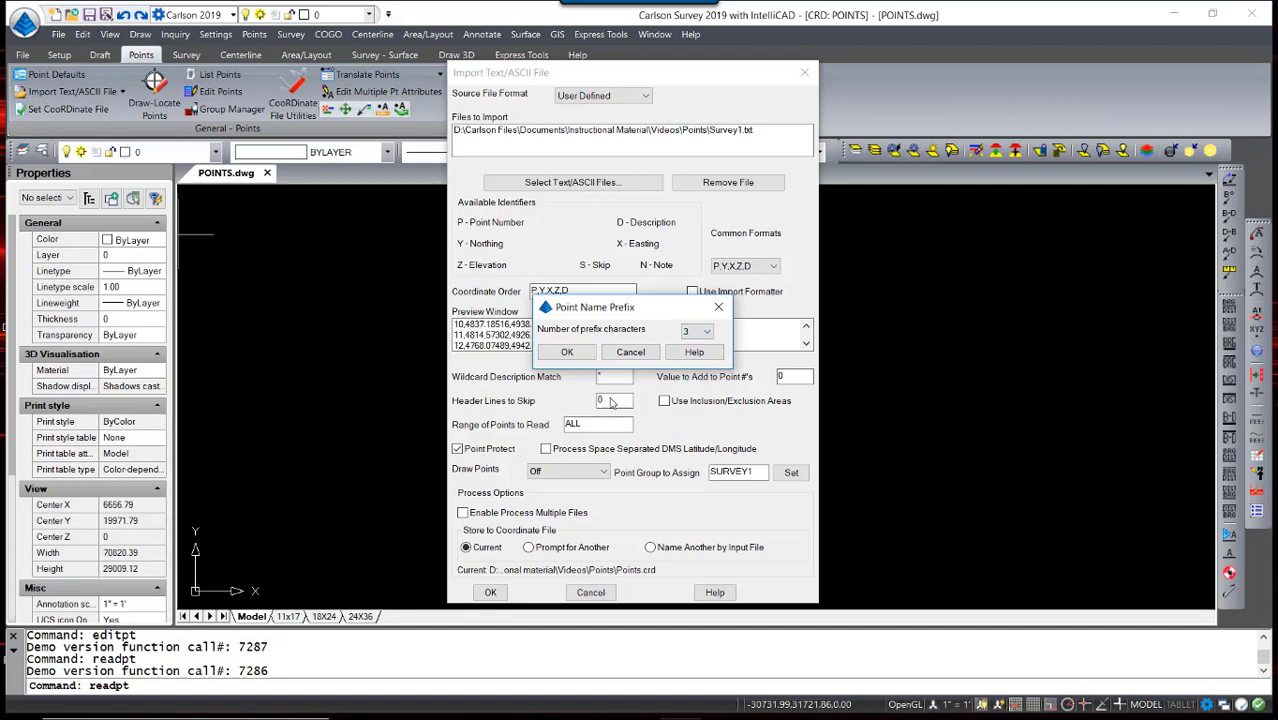
pyautogui.click(567, 353)
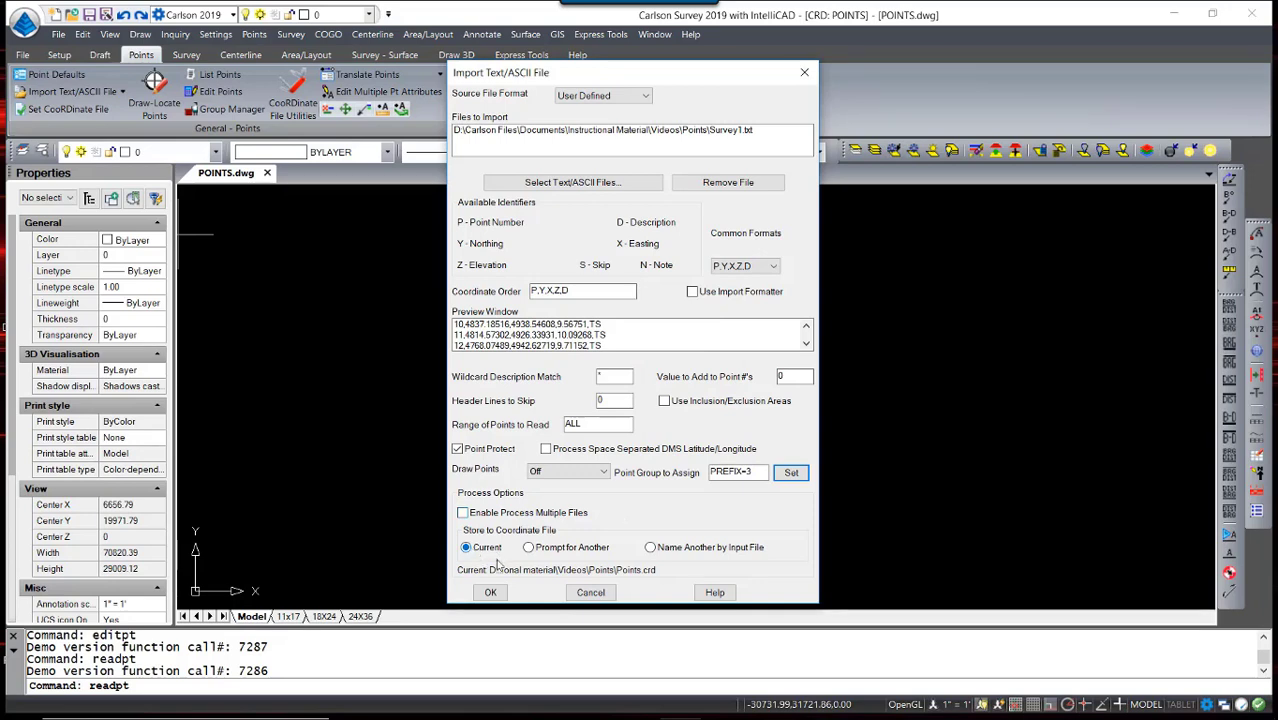
pyautogui.click(491, 593)
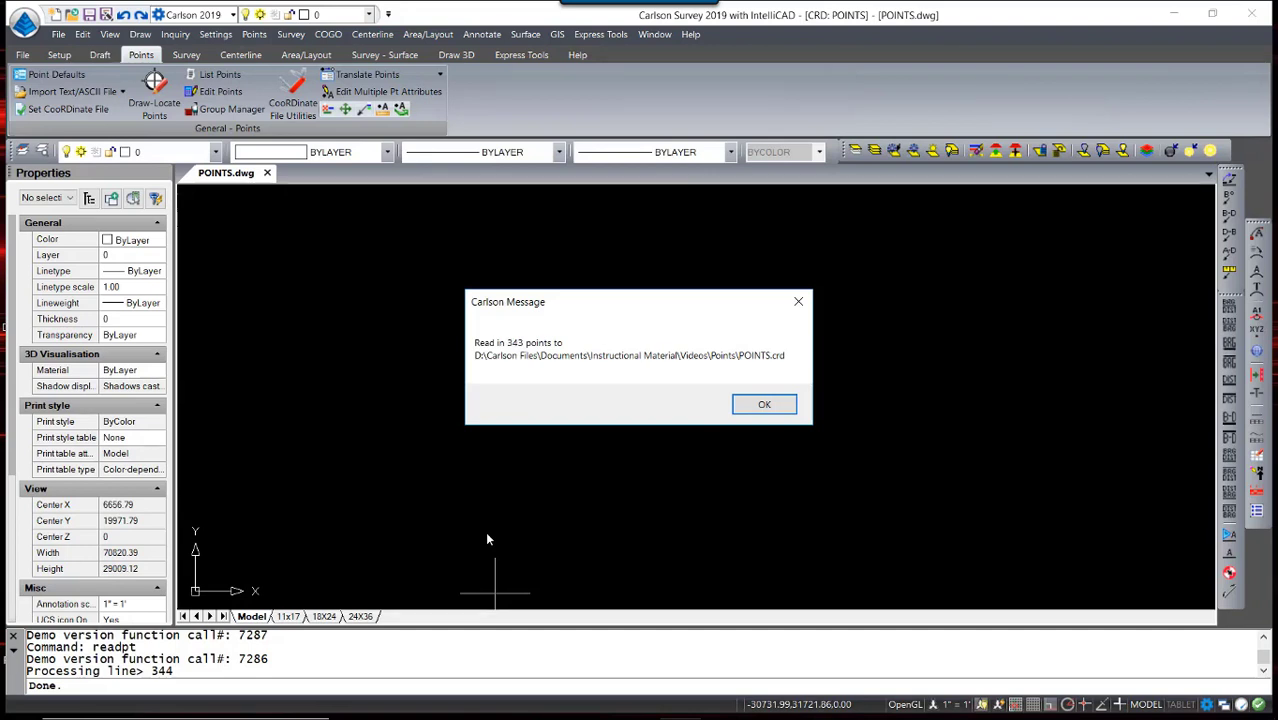
# Dismiss the import message and scroll Points.crd's data sheet from the EDM13 row through the GPS points
pyautogui.click(761, 408)
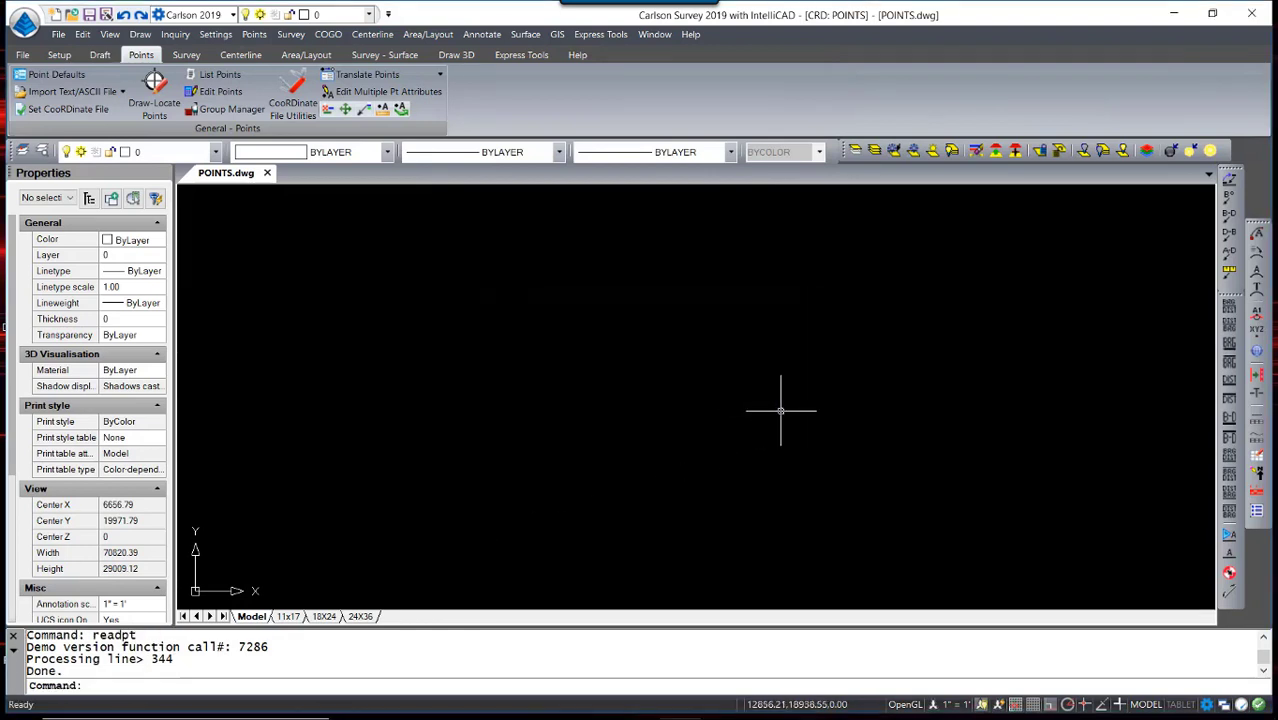
pyautogui.click(221, 93)
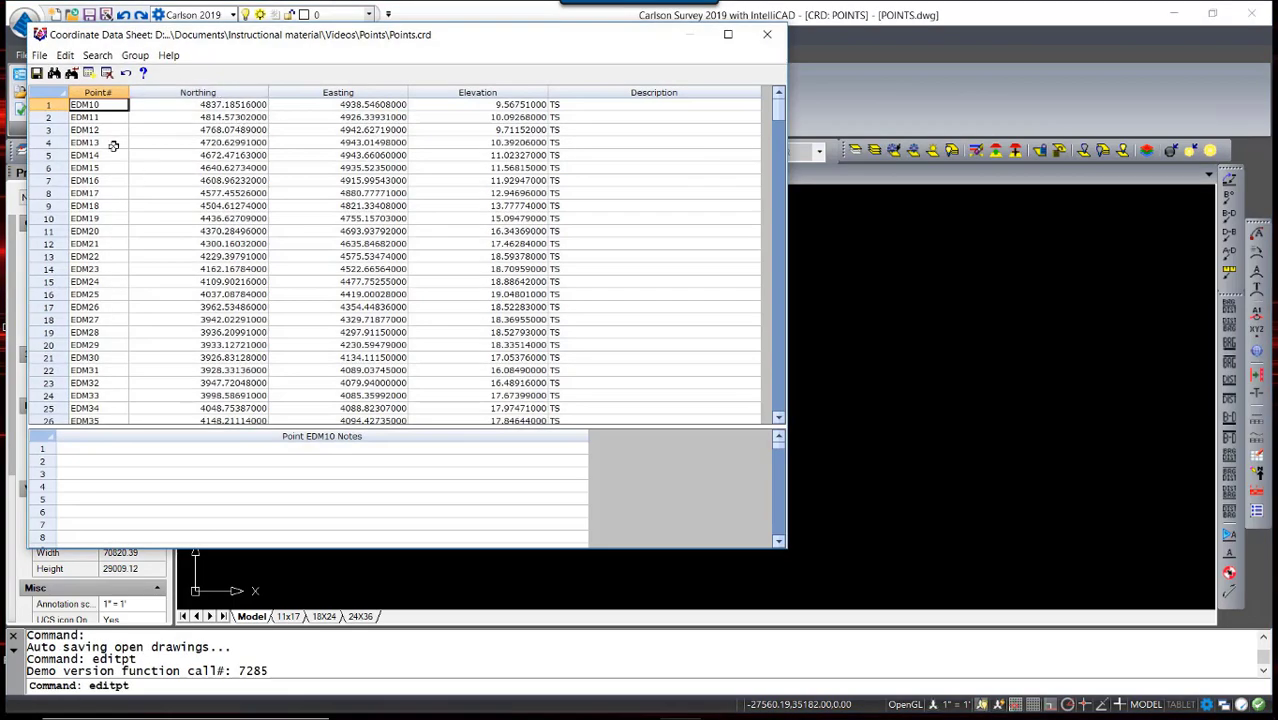
pyautogui.click(112, 145)
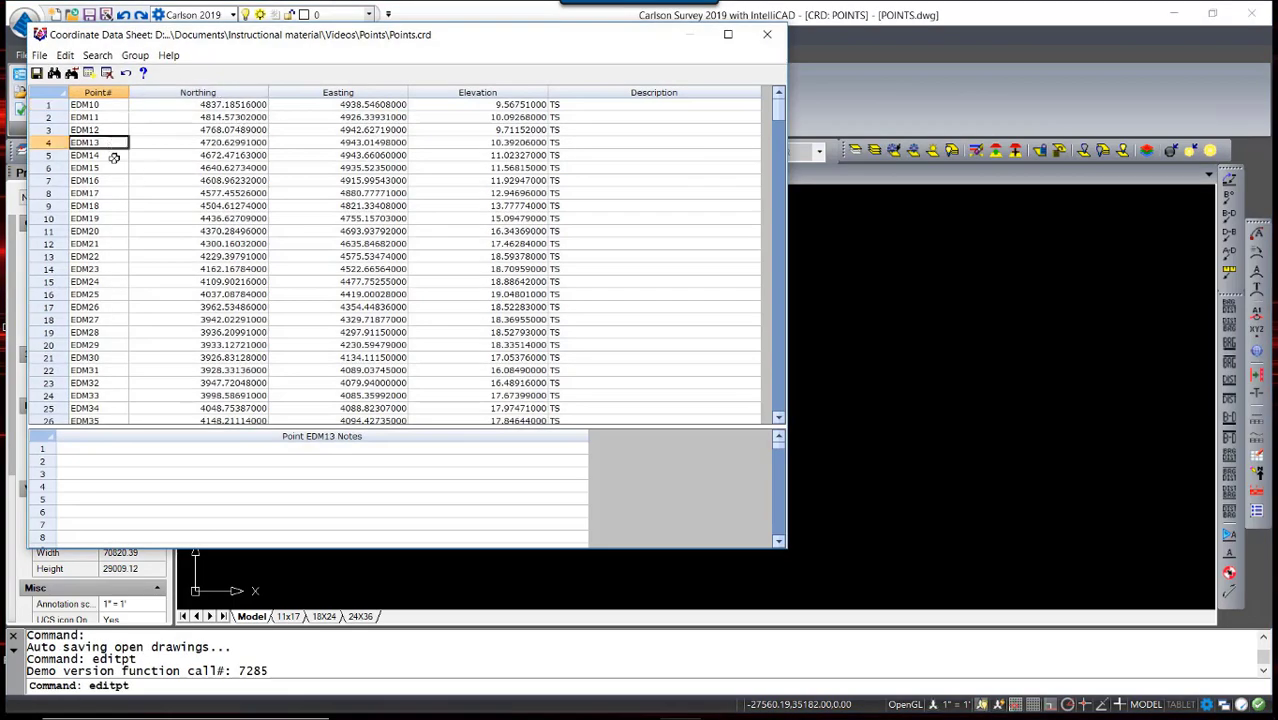
pyautogui.scroll(-20, 95, 250)
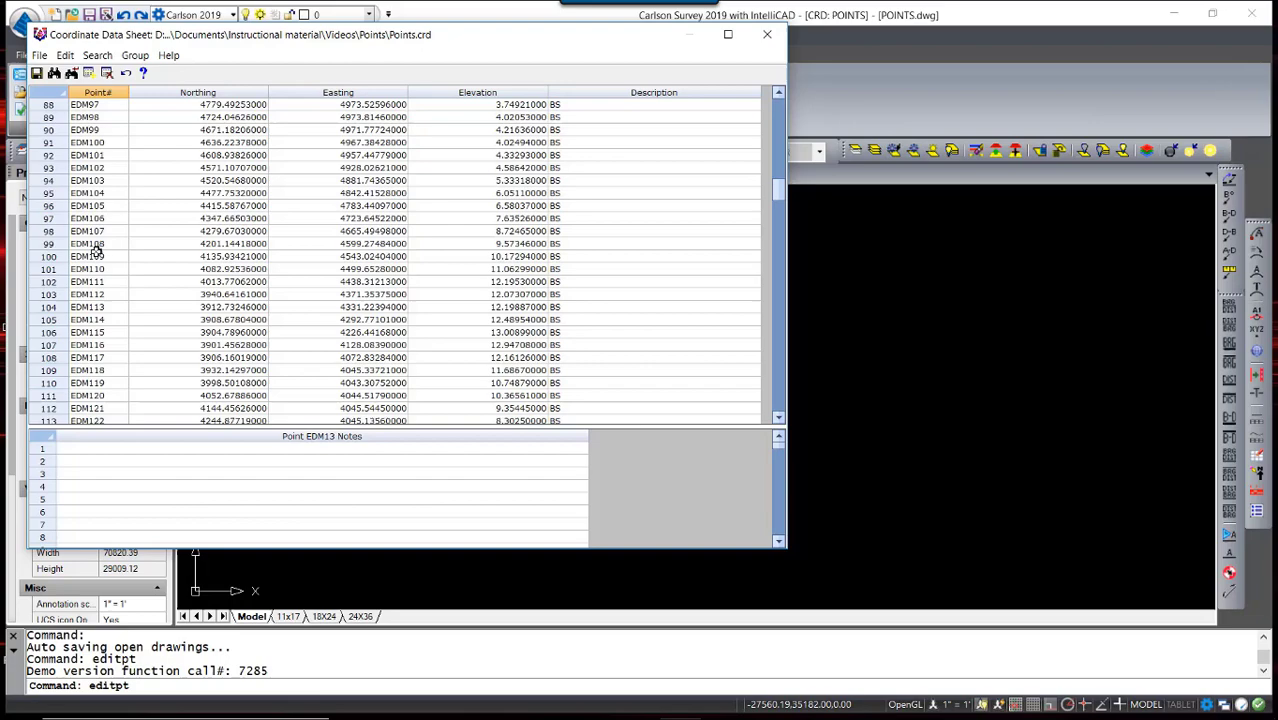
pyautogui.scroll(-20, 95, 250)
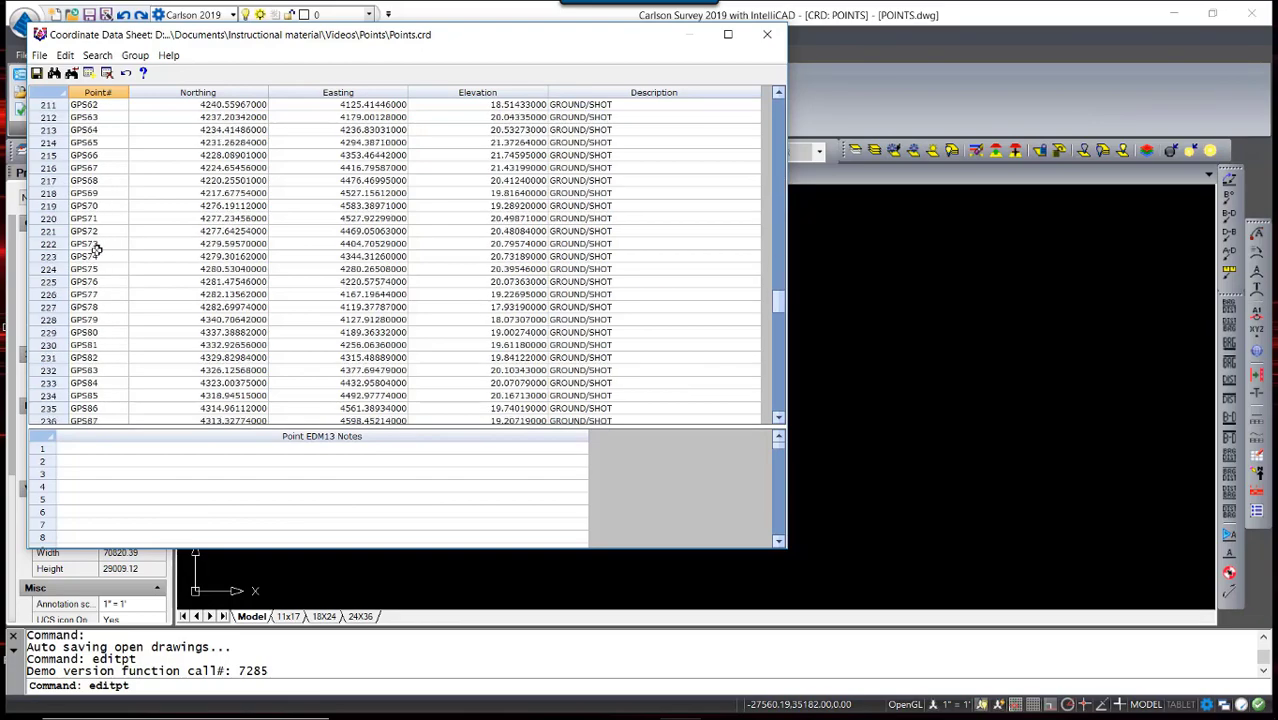
pyautogui.click(767, 34)
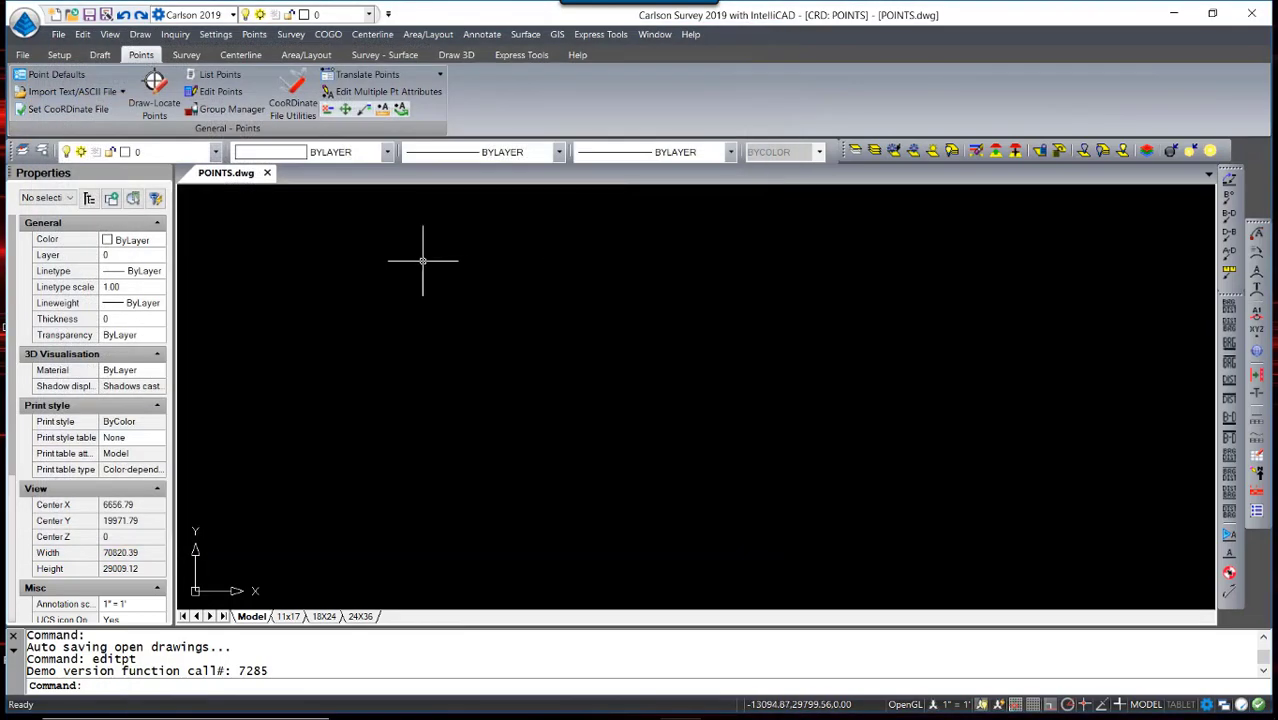
# In the Point Group Manager, list the 194 points of the GPS group, alongside EDM's 149
pyautogui.click(236, 112)
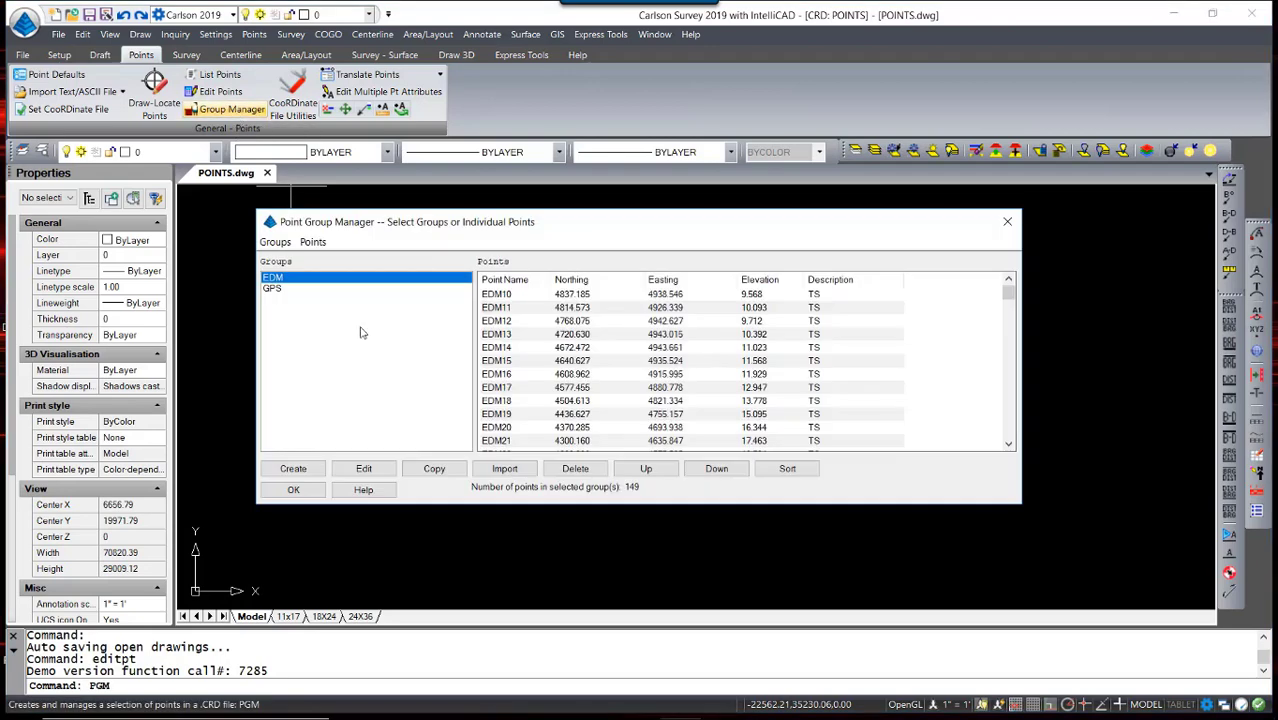
pyautogui.click(281, 292)
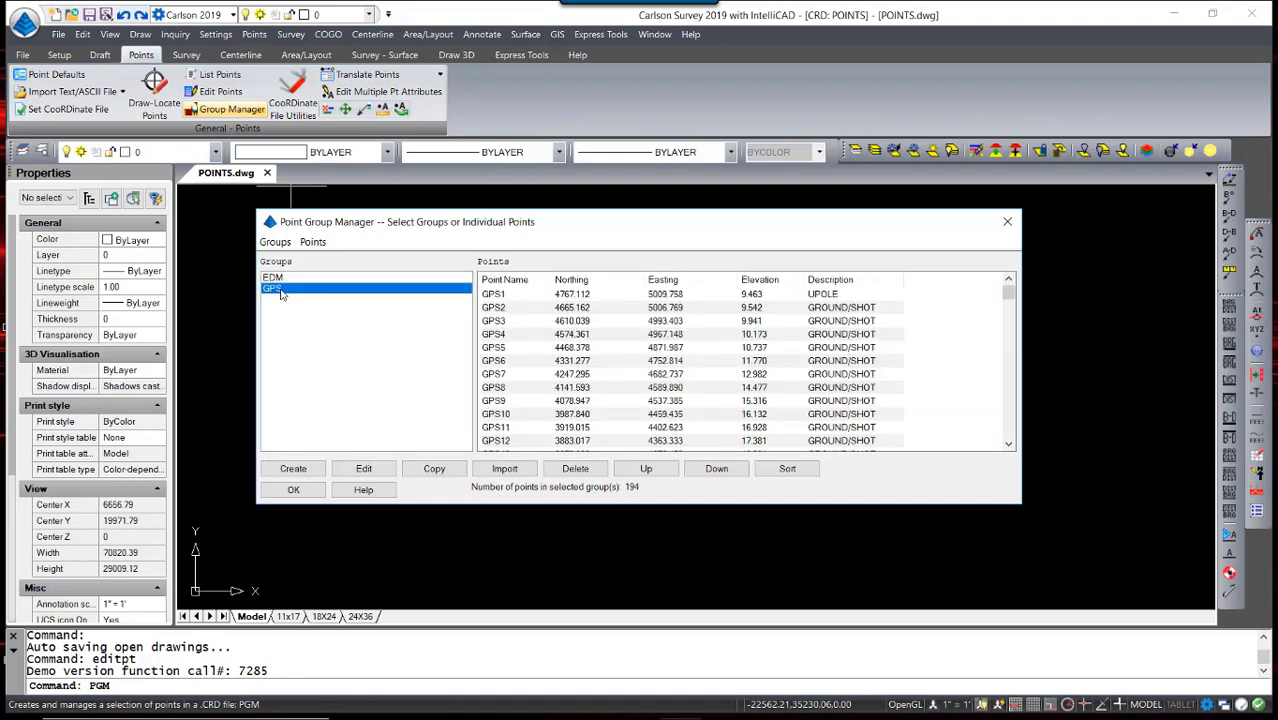